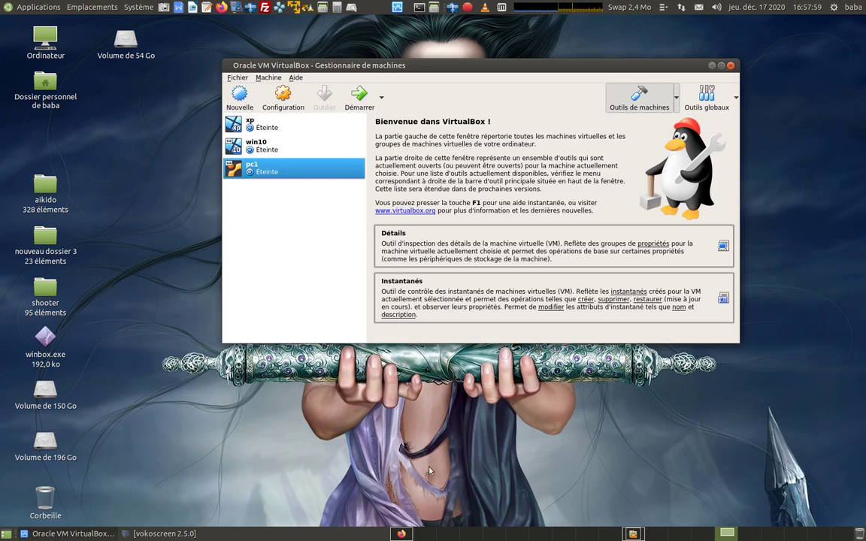
Step: Watch the camerubuntu hotspot tutorial on YouTube, then return to the VirtualBox Manager desktop
left_click(403, 534)
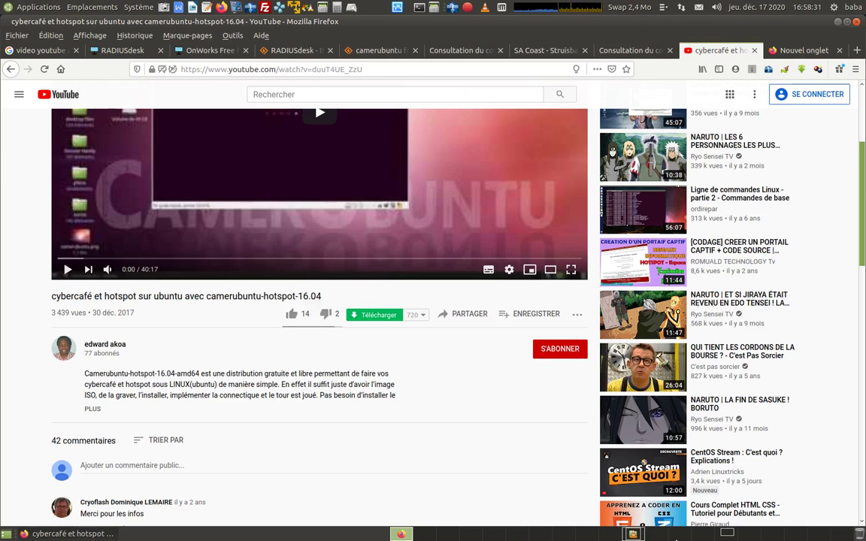
left_click(726, 534)
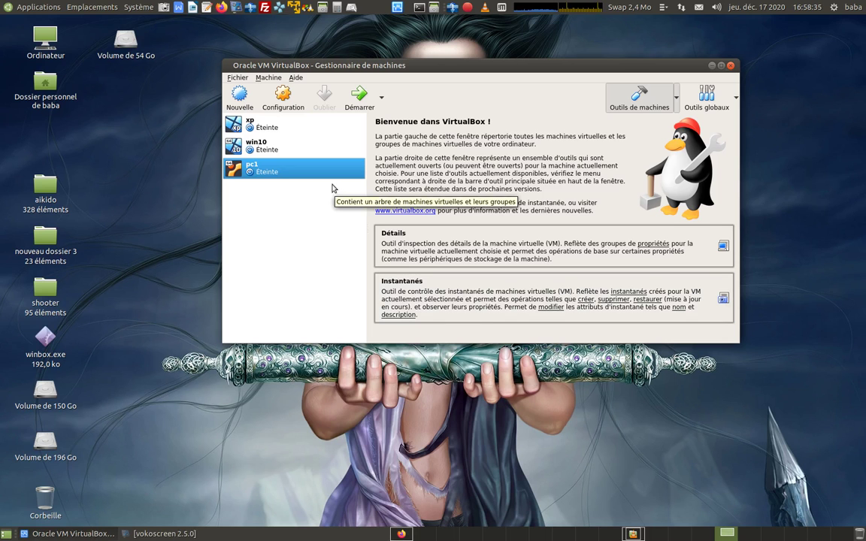
Step: Start pc1 and boot the 'Demarrage du systeme installeur' entry from its boot menu
left_click(359, 103)
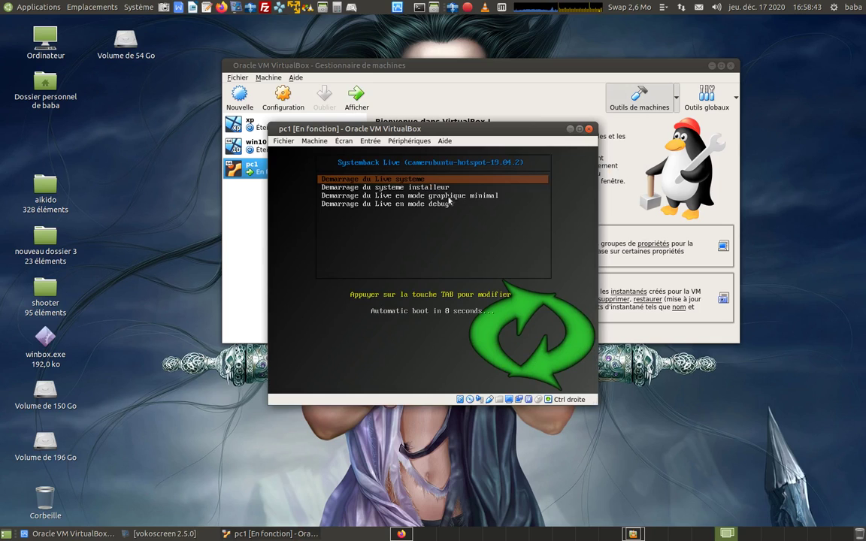
key("Down")
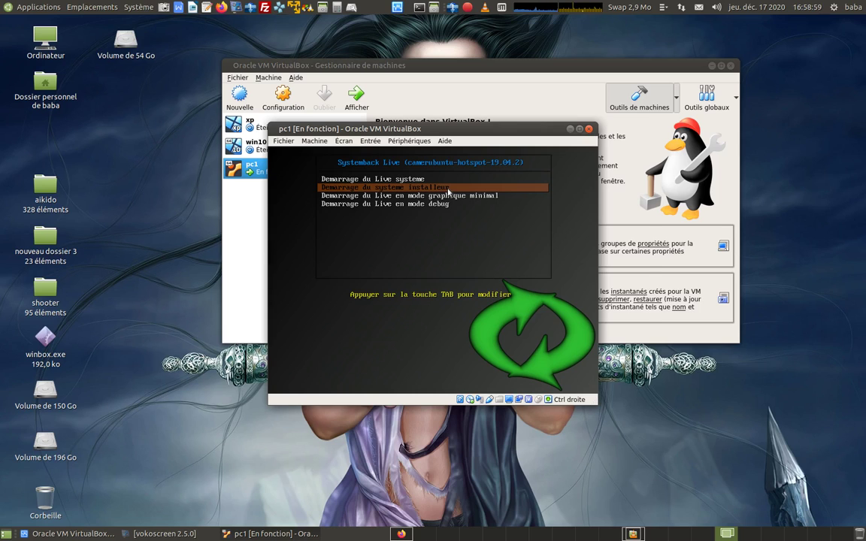
key("Return")
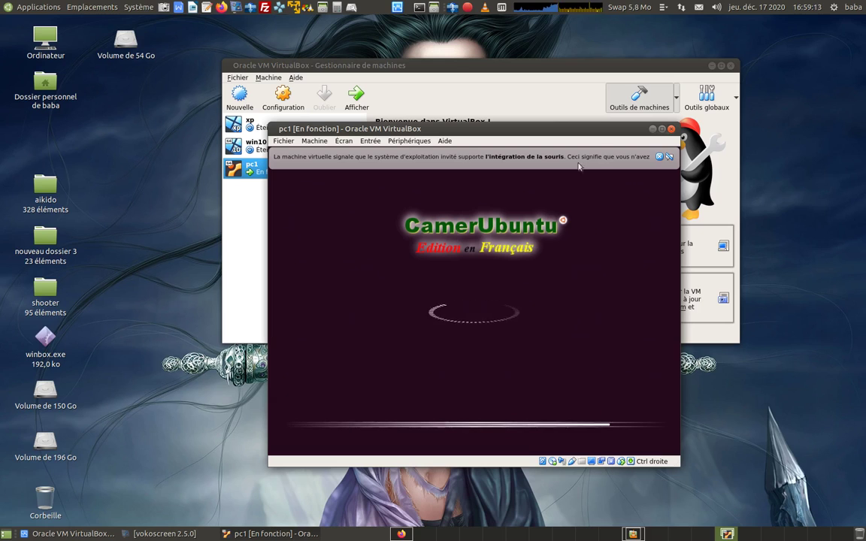
Step: Dismiss the mouse-integration notice and wait for the installer's empty user account form
left_click(660, 159)
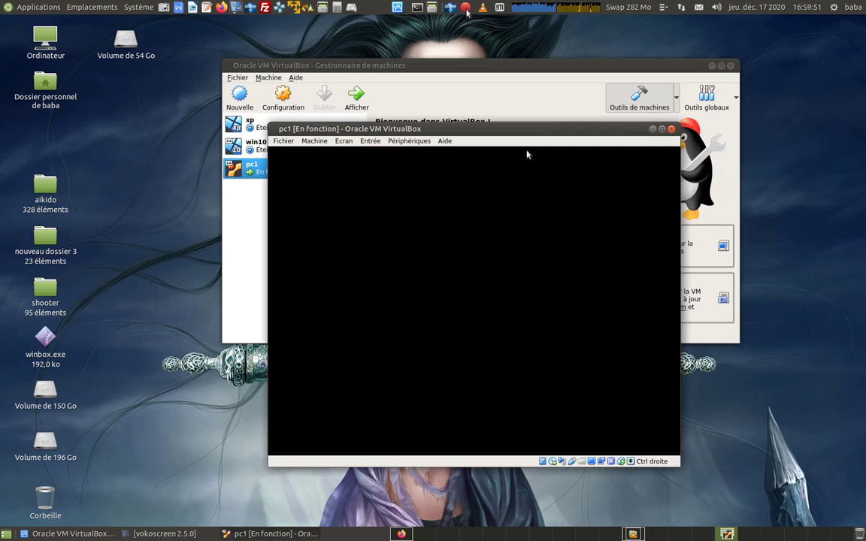
left_click(466, 9)
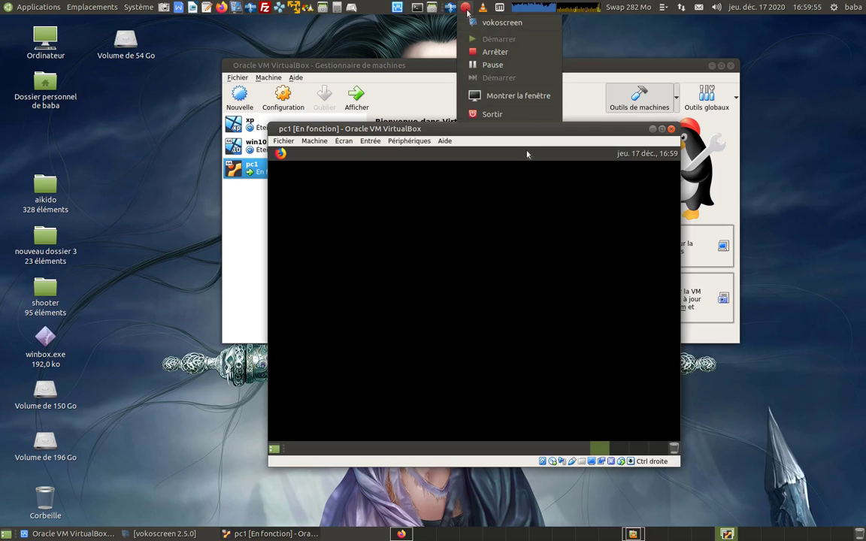
left_click(493, 66)
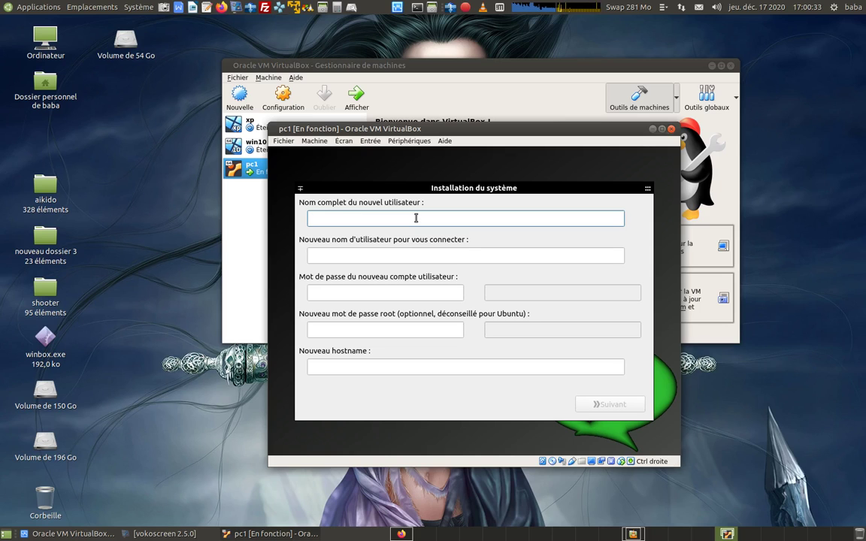
Step: Enter the full name Serveurhotspot and copy it into the username field
type("Serveurotspot")
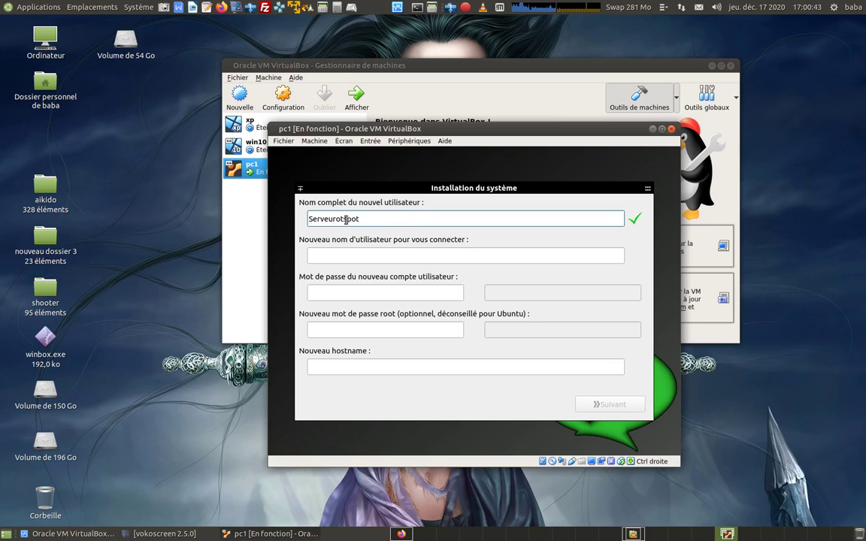
type("h")
left_click_drag(308, 219, 365, 219)
right_click(344, 220)
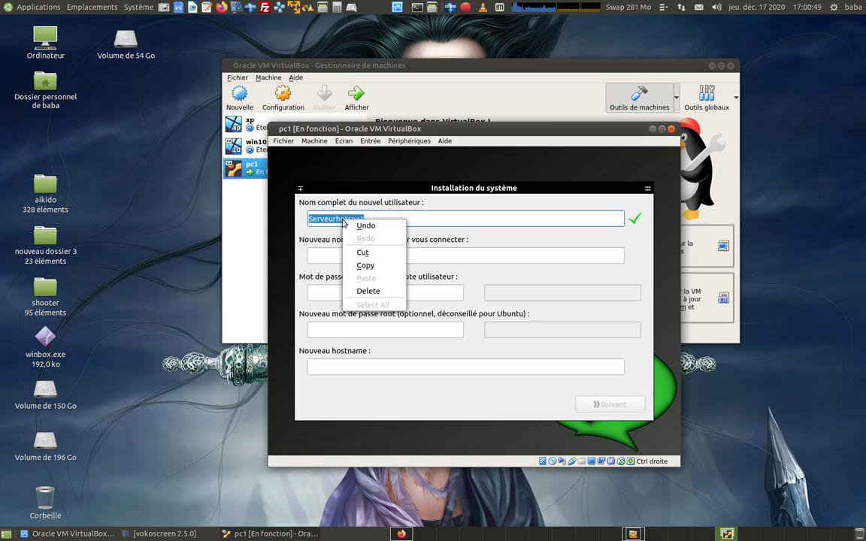
left_click(366, 266)
left_click(347, 255)
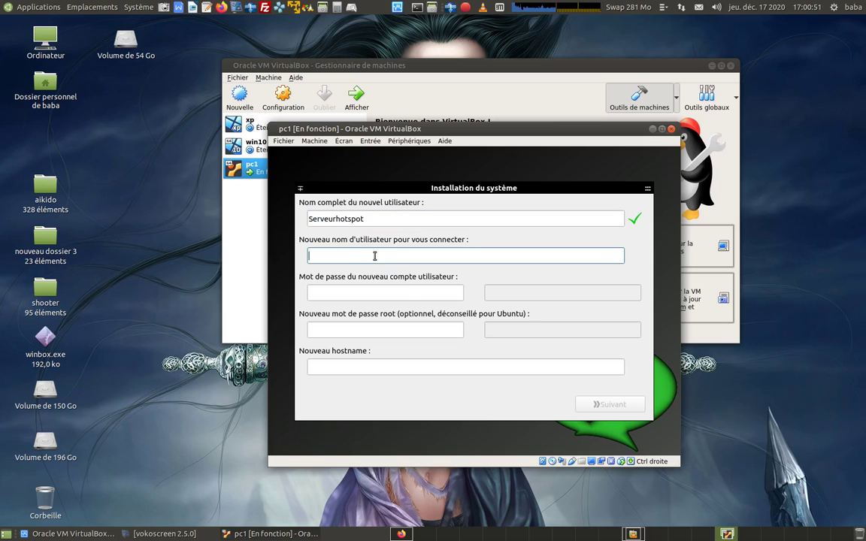
right_click(347, 256)
left_click(370, 313)
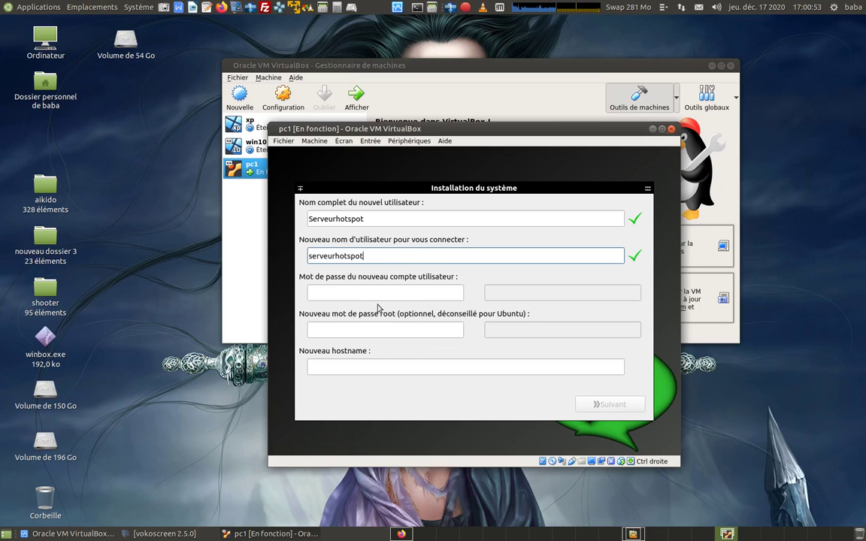
Step: Enter the account password twice, paste Serveurhotspot as hostname, and continue to partitioning
left_click(372, 292)
type("***")
left_click(511, 293)
type("***")
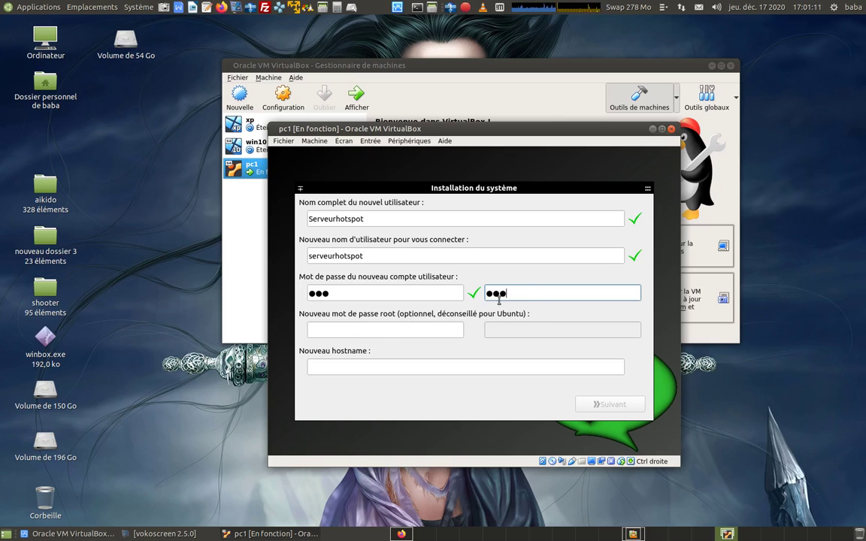
left_click(405, 367)
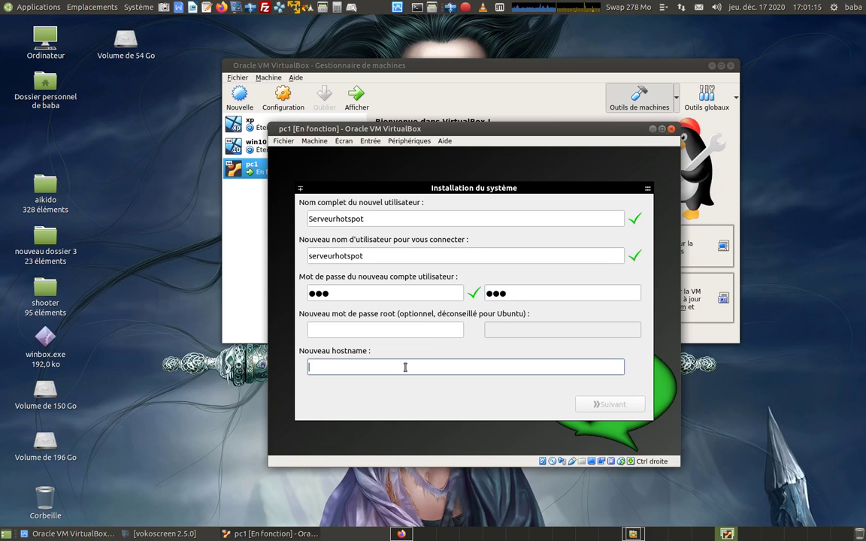
right_click(397, 368)
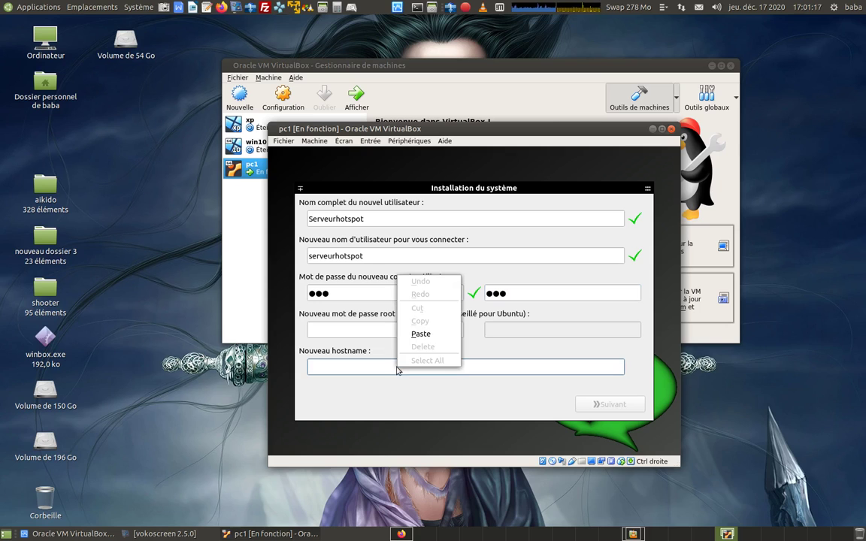
left_click(421, 334)
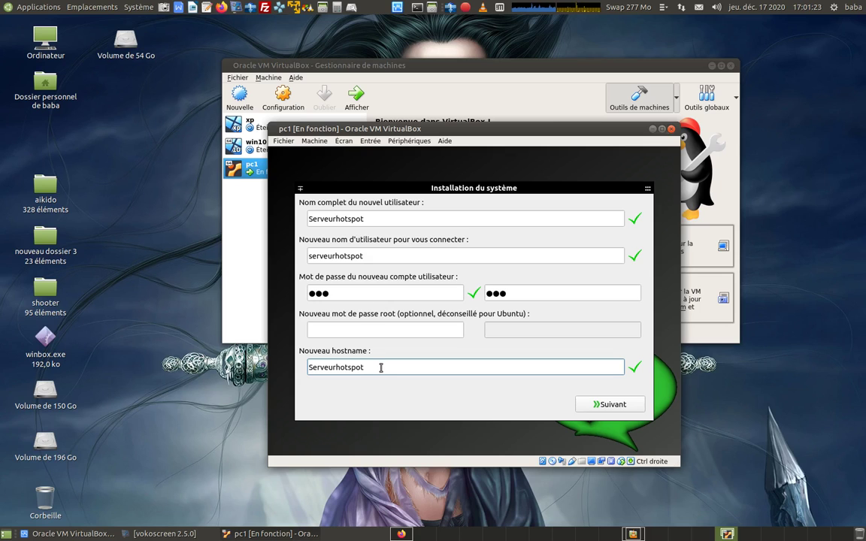
left_click(604, 406)
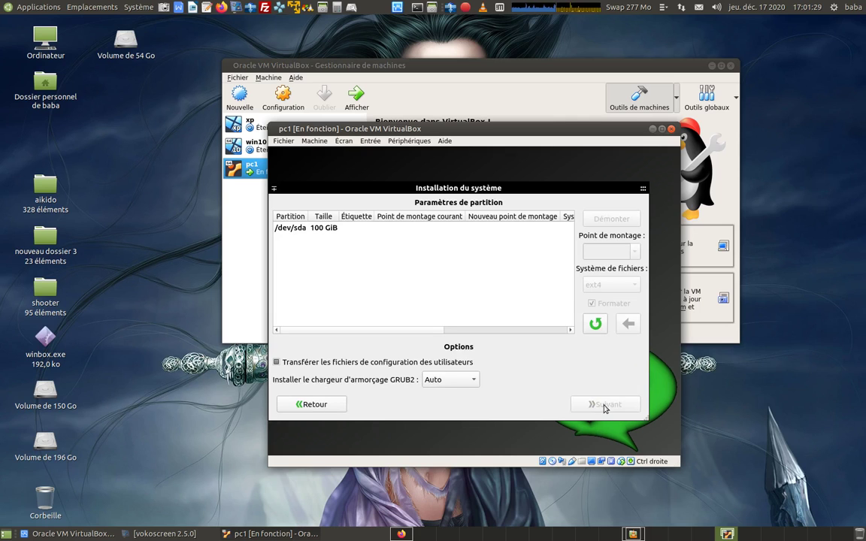
Step: Wipe /dev/sda with a new partition table, leaving 100 GiB unallocated
left_click_drag(517, 188, 532, 178)
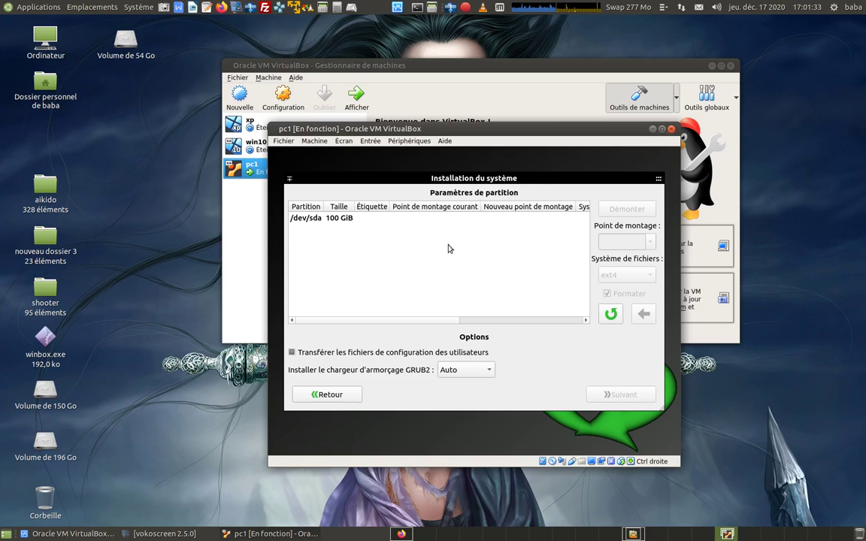
left_click(312, 217)
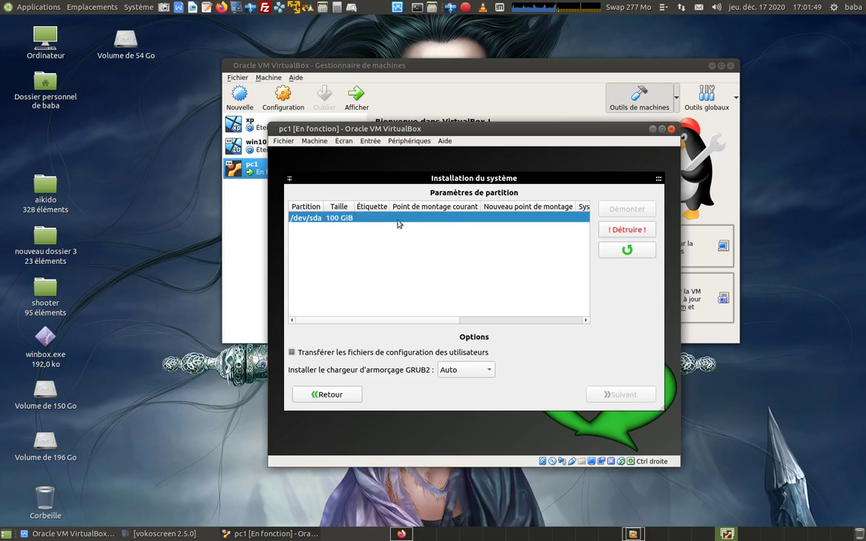
left_click(628, 231)
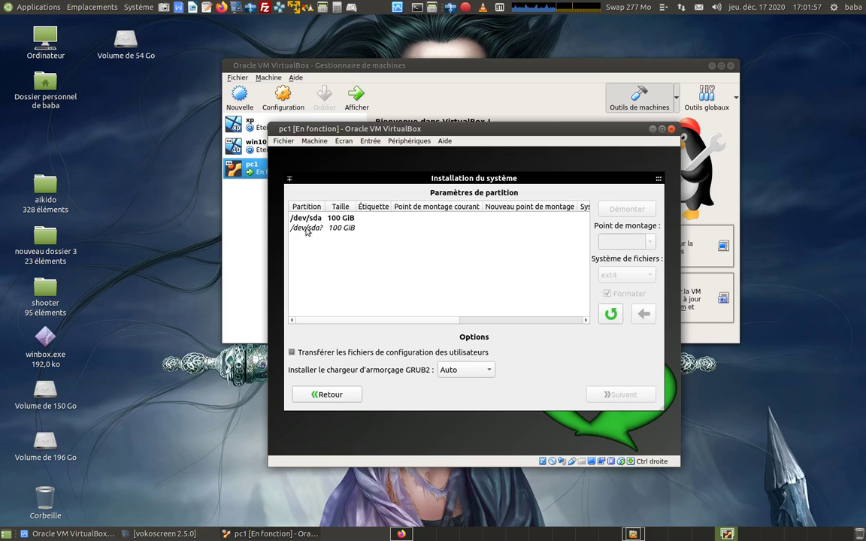
left_click(310, 229)
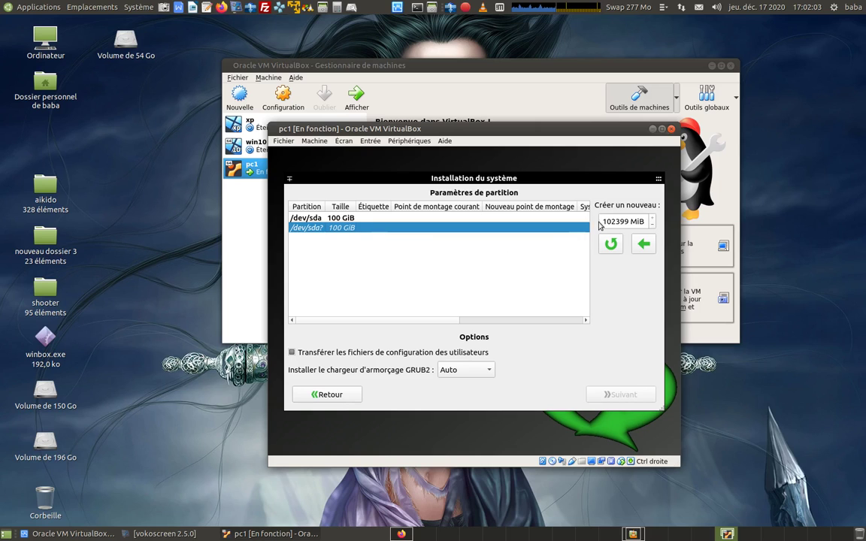
Step: Replace the suggested 102399 MiB size with 14000 MiB for the first partition
left_click_drag(602, 221, 622, 219)
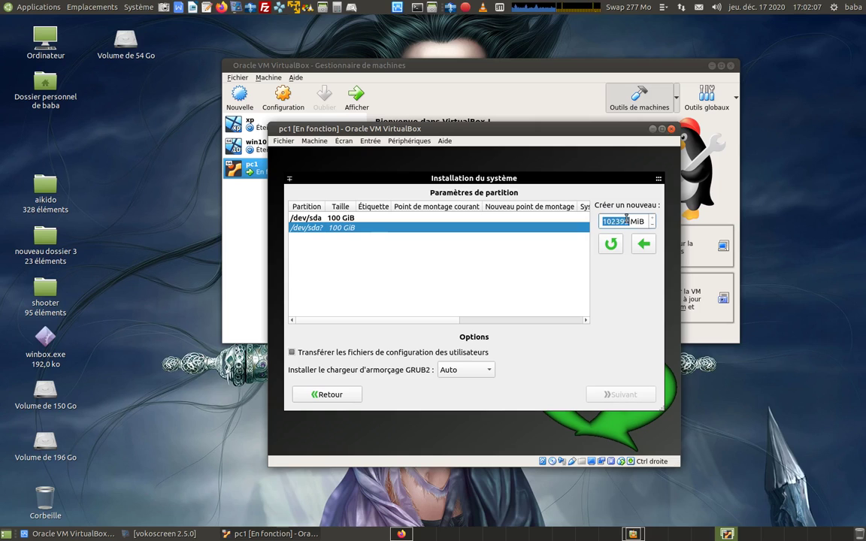
left_click_drag(626, 220, 625, 254)
type("14")
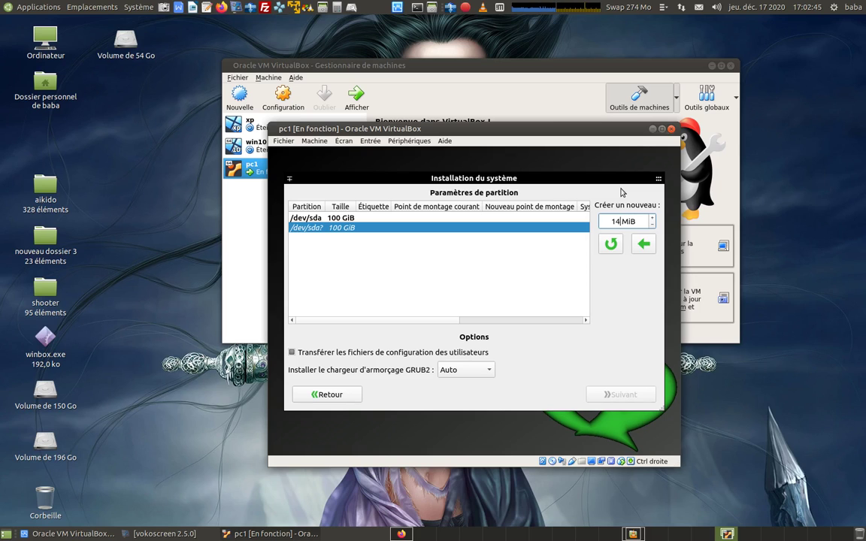
type("000")
Step: Create the 14000 MiB /dev/sda1 partition and an 85000 MiB /dev/sda2 partition
left_click(642, 244)
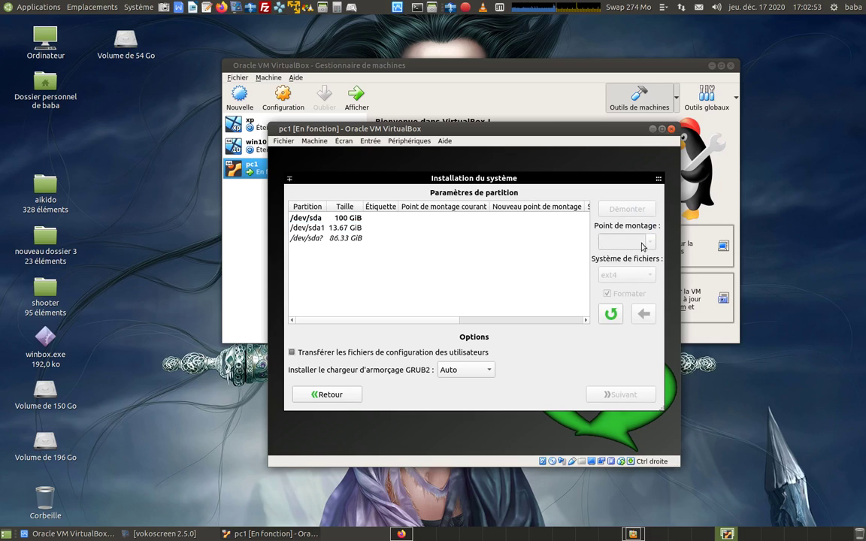
left_click(354, 237)
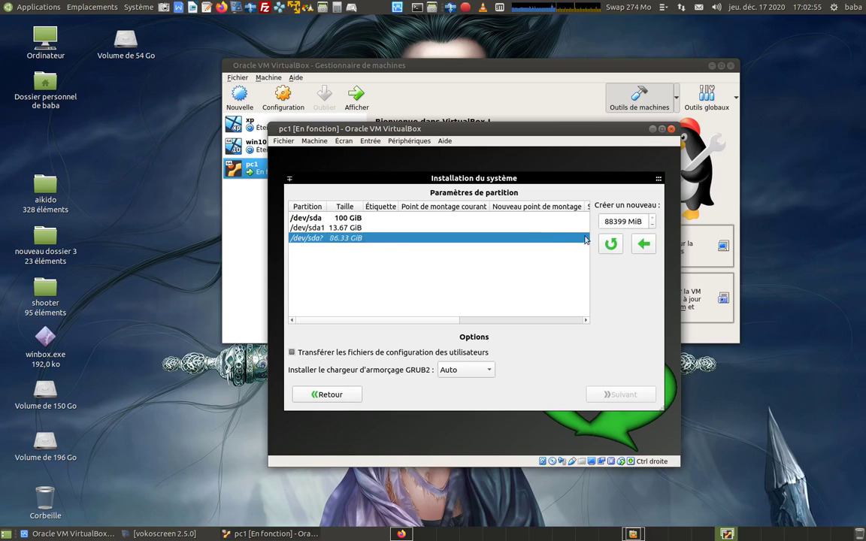
left_click_drag(602, 221, 612, 221)
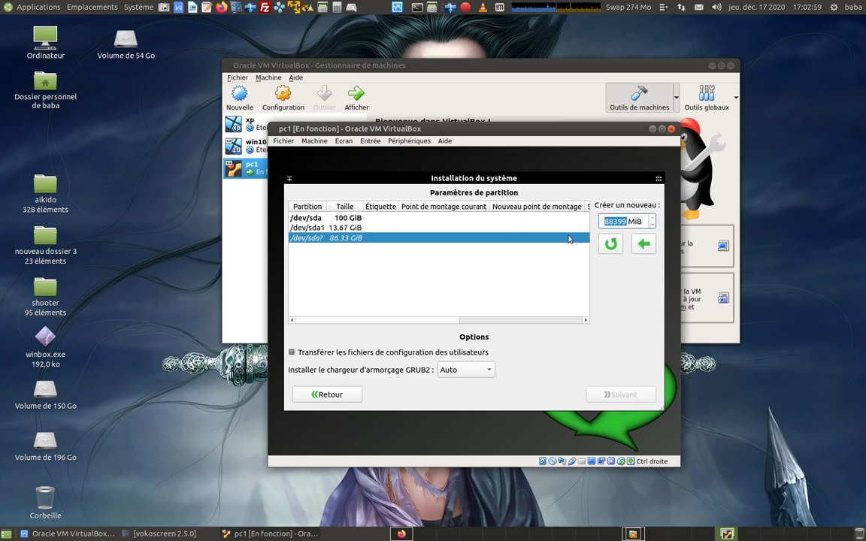
type("8500")
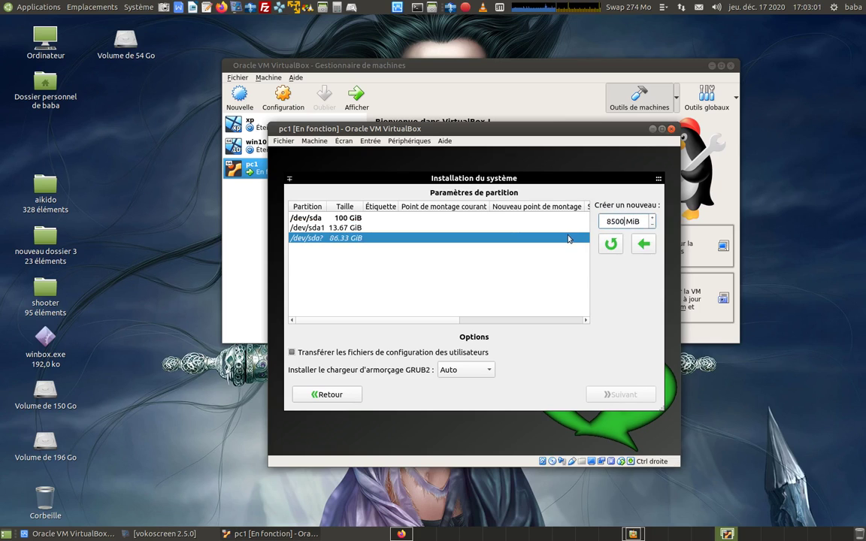
type("0")
left_click(643, 242)
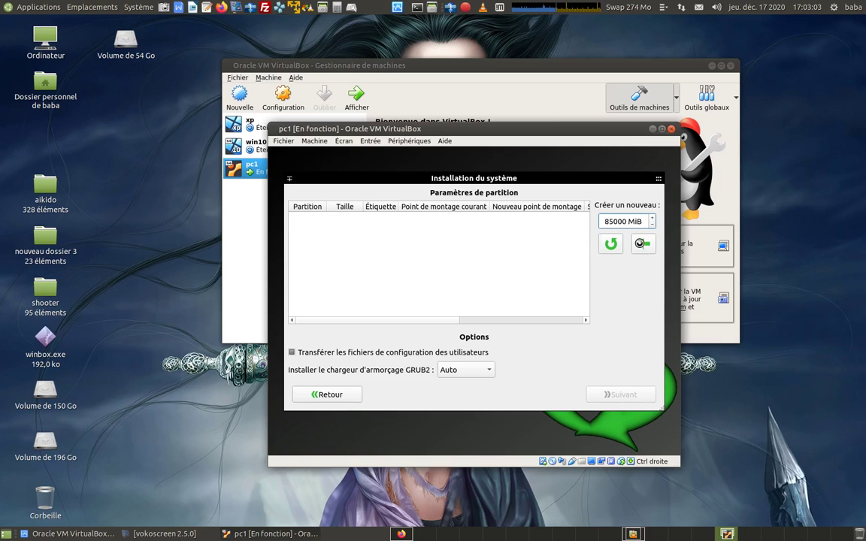
Step: Turn the remaining 3399 MiB free space into partition /dev/sda3
left_click(361, 251)
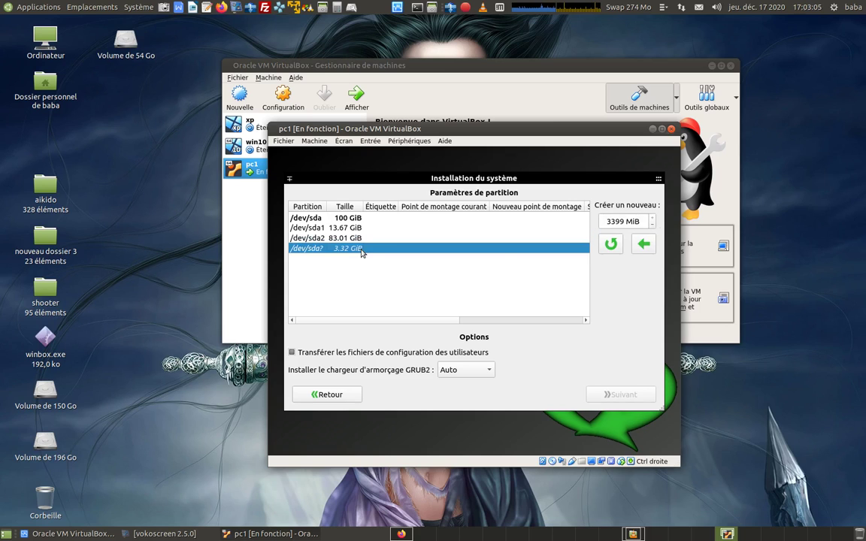
left_click(608, 221)
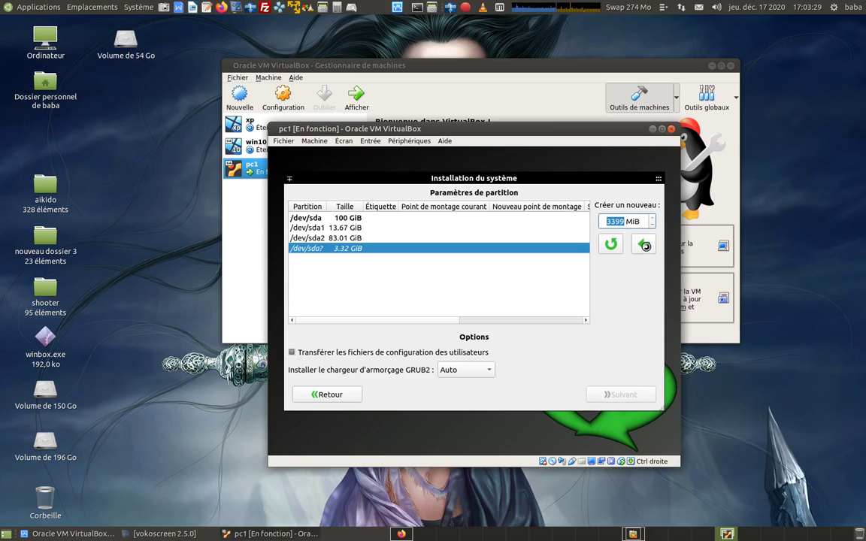
left_click(644, 245)
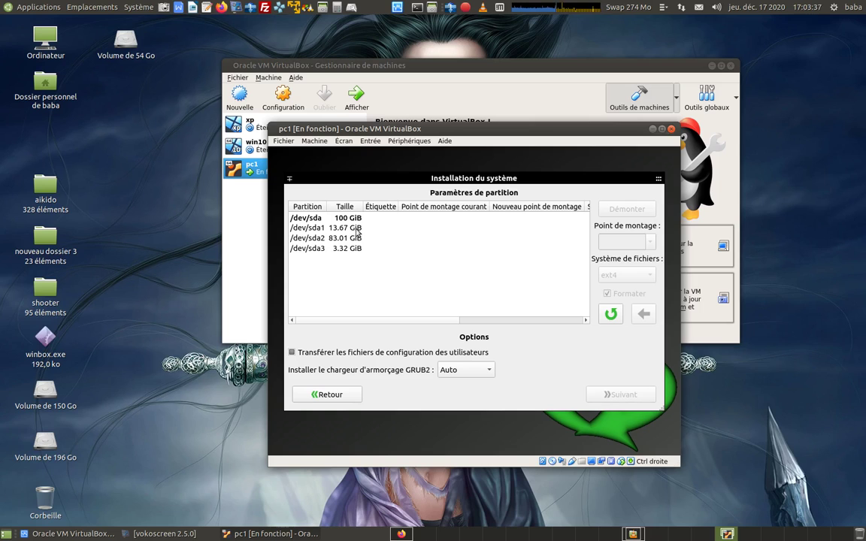
Step: Set /dev/sda1 to mount as / and /dev/sda2 as /home
left_click(357, 230)
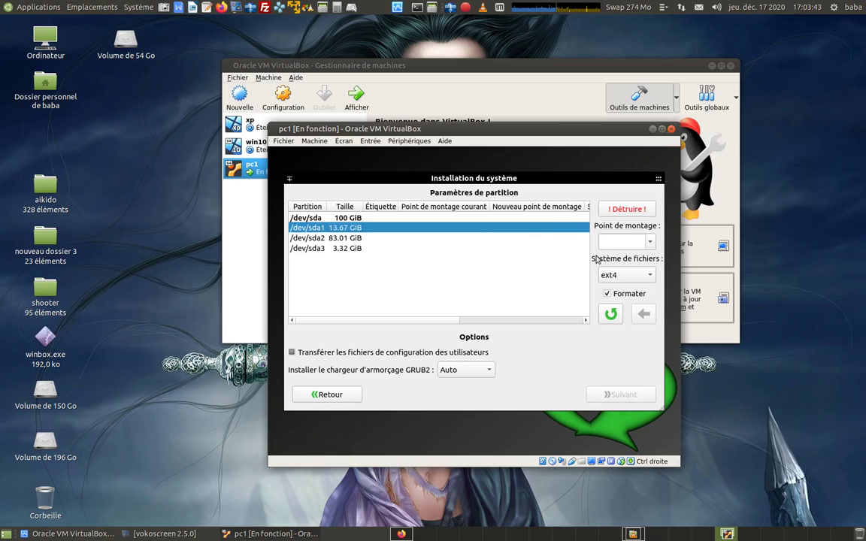
left_click(650, 242)
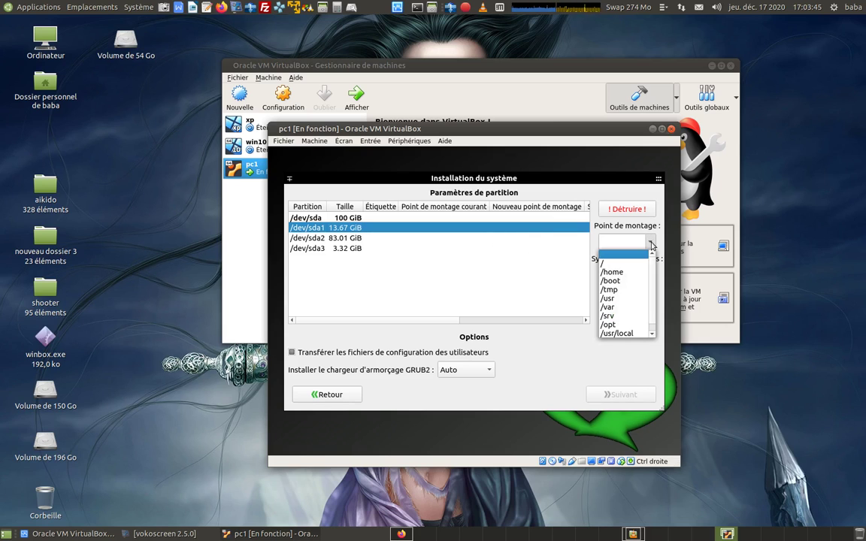
left_click(619, 265)
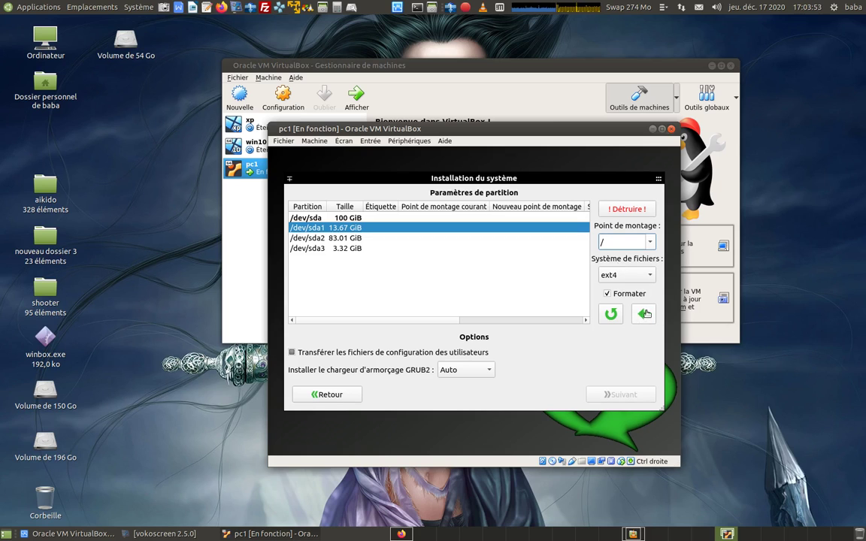
left_click(644, 315)
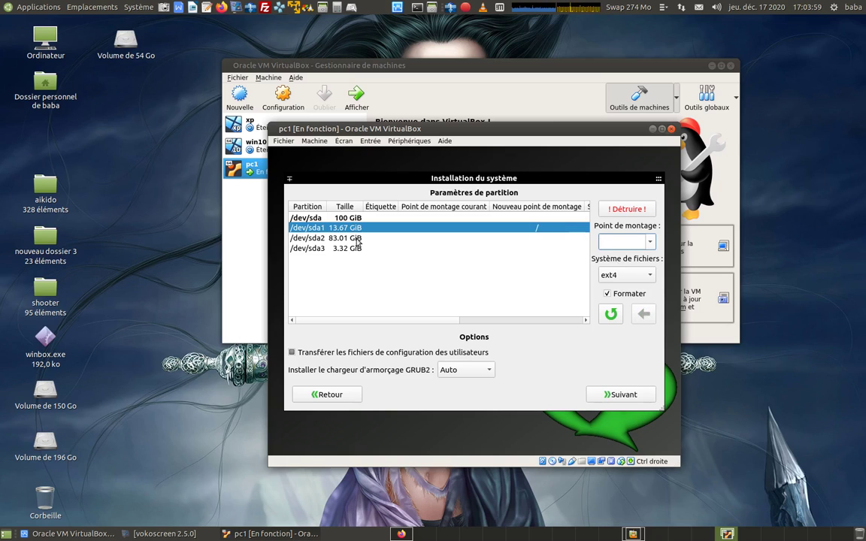
left_click(329, 239)
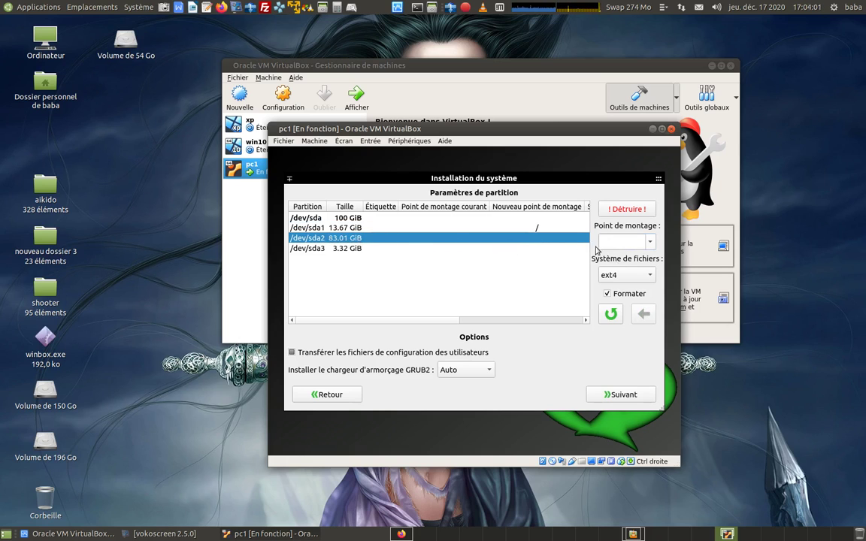
left_click(650, 244)
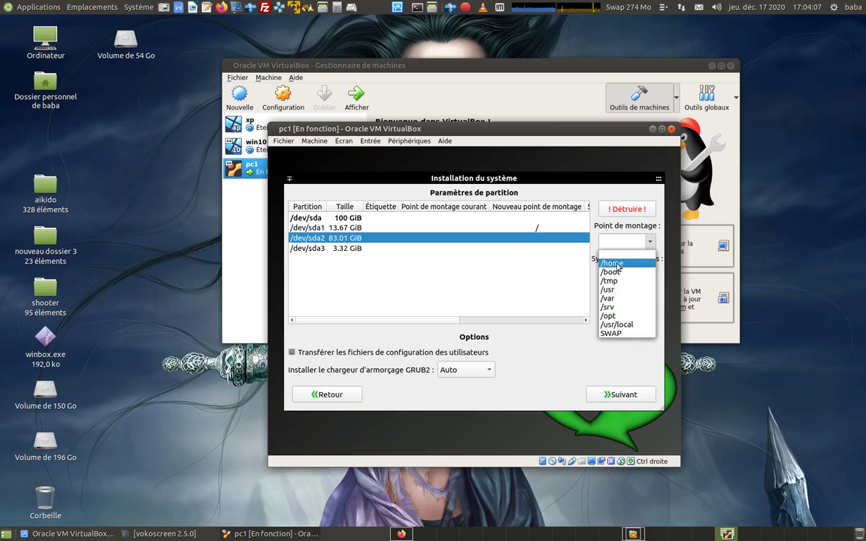
left_click(624, 264)
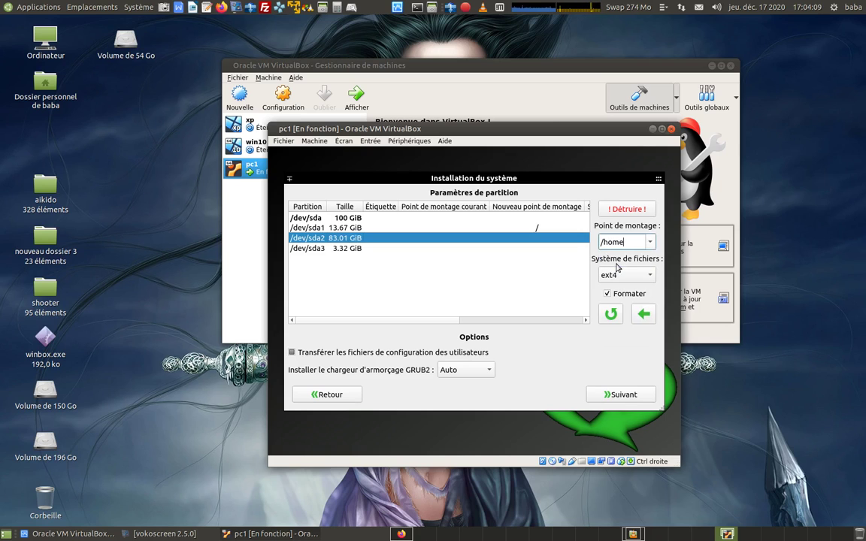
left_click(643, 314)
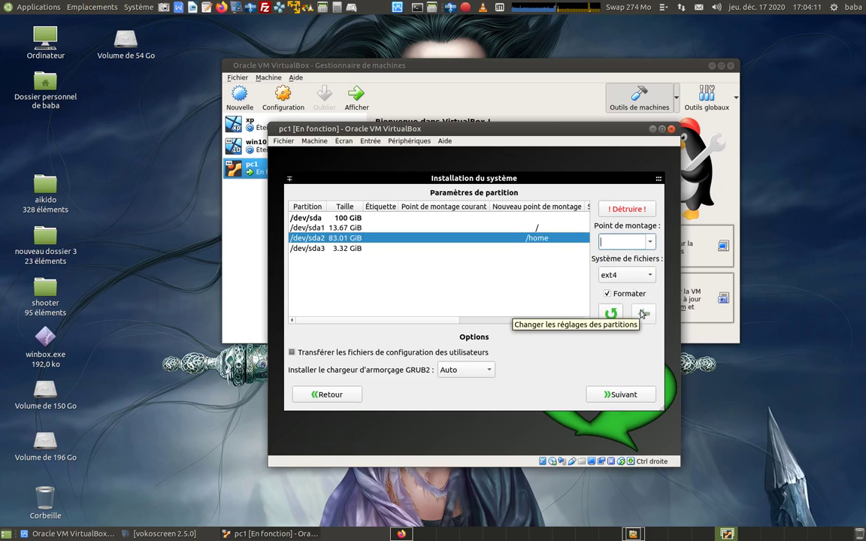
Step: Set /dev/sda3 as SWAP and enable transferring user configuration and data files
left_click(356, 249)
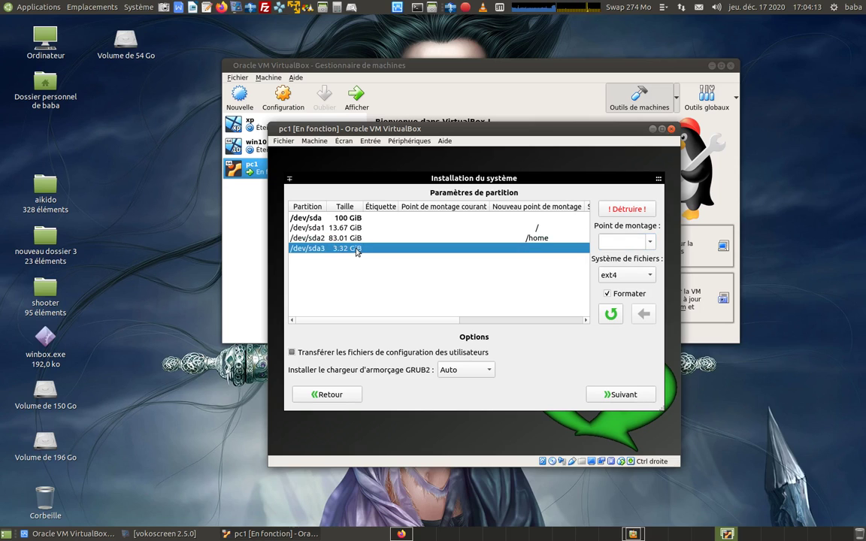
left_click(653, 240)
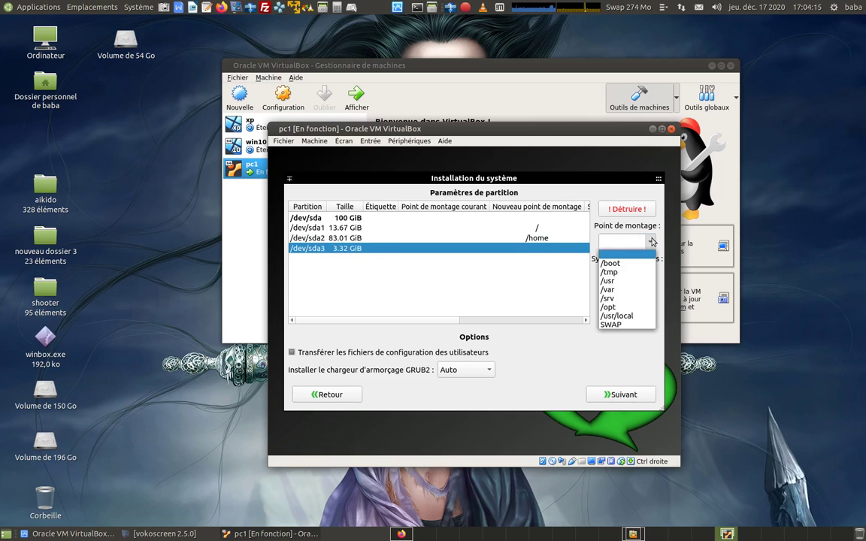
left_click(615, 327)
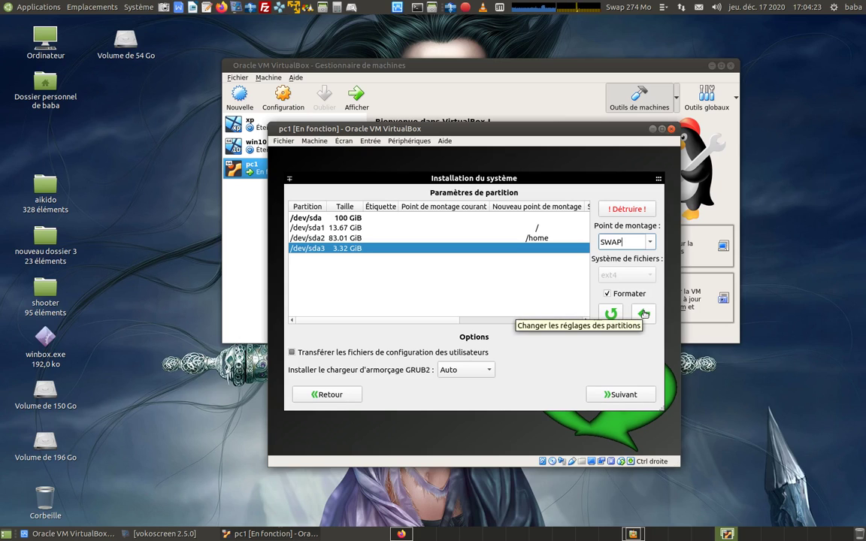
left_click(644, 314)
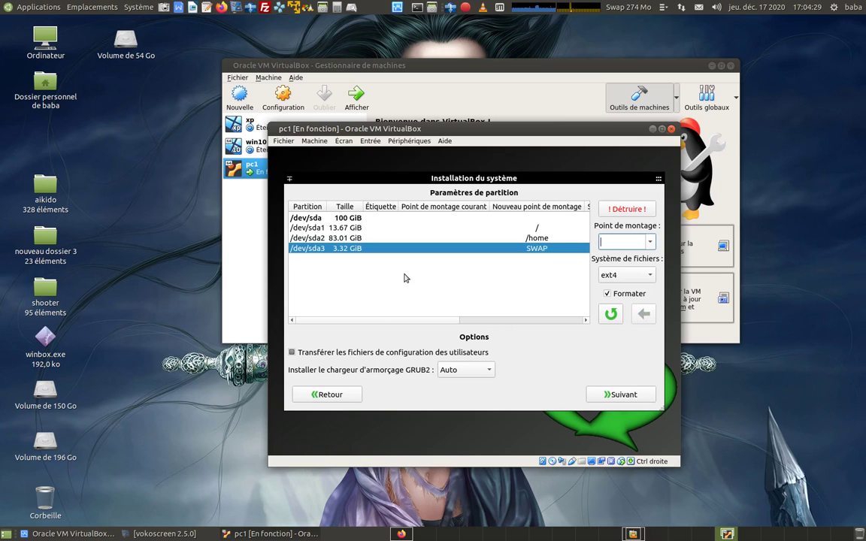
left_click(291, 352)
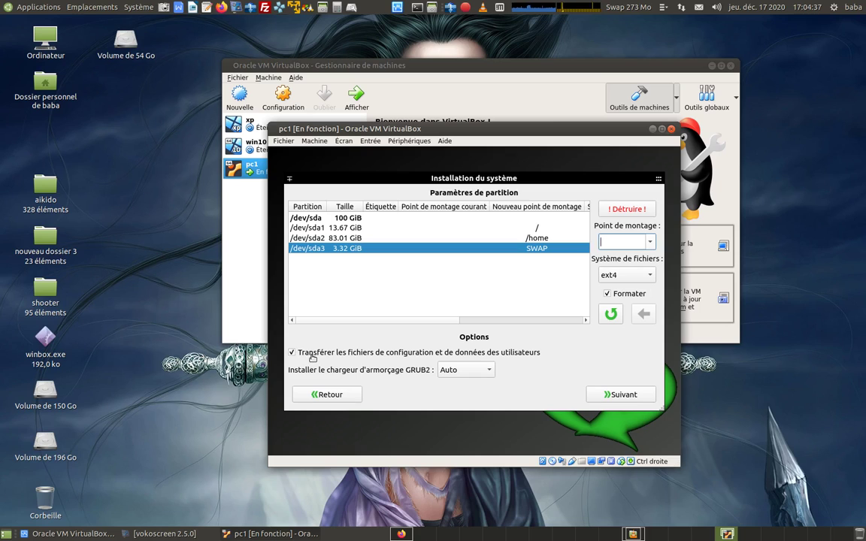
Step: Confirm and start the installation from Image Live, then shut down pc1
left_click(630, 401)
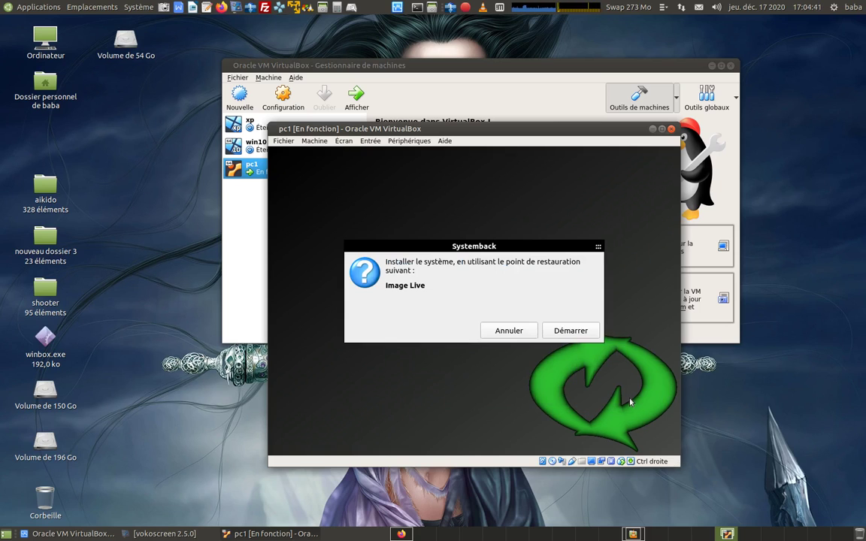
left_click(571, 331)
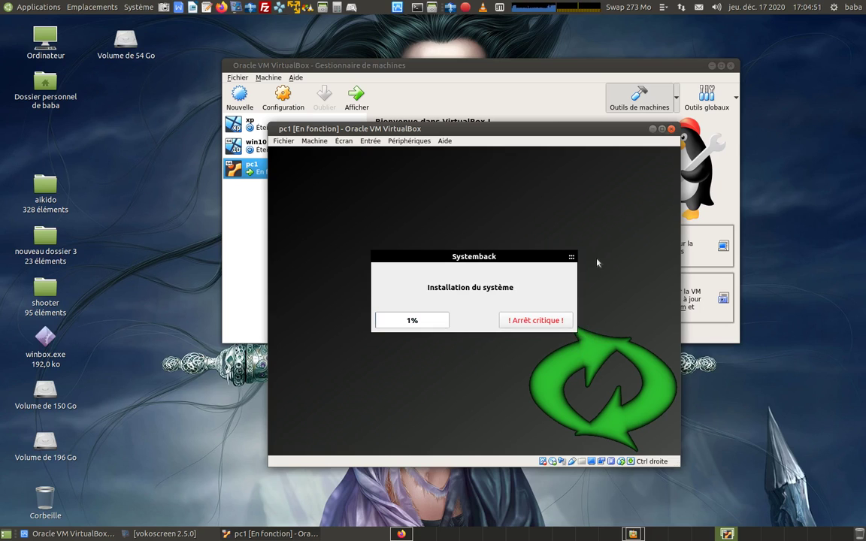
left_click(467, 9)
left_click(489, 65)
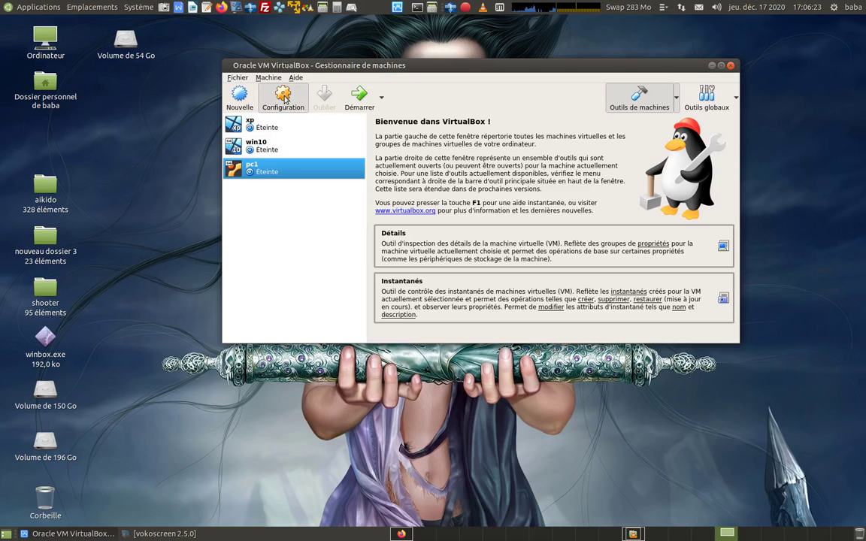
Step: Enable both pc1 network adapters and bridge adapter 1 to eth0
left_click(284, 100)
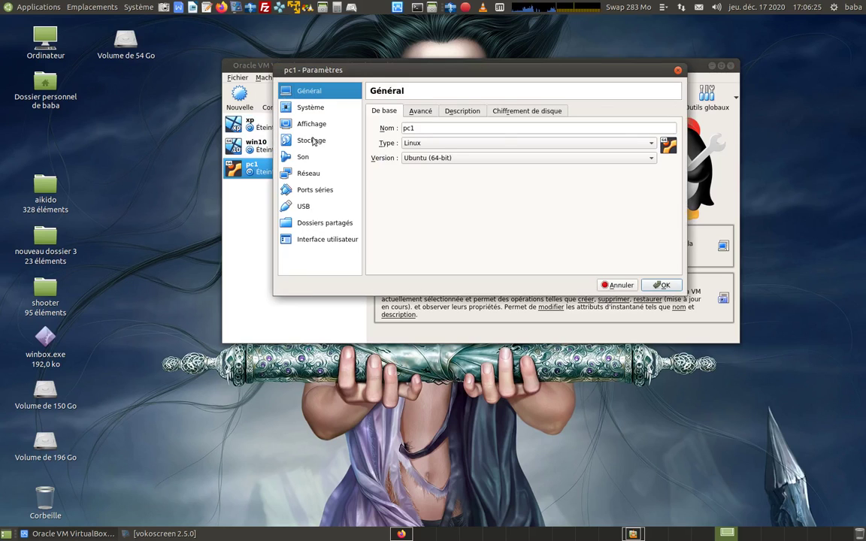
left_click(313, 173)
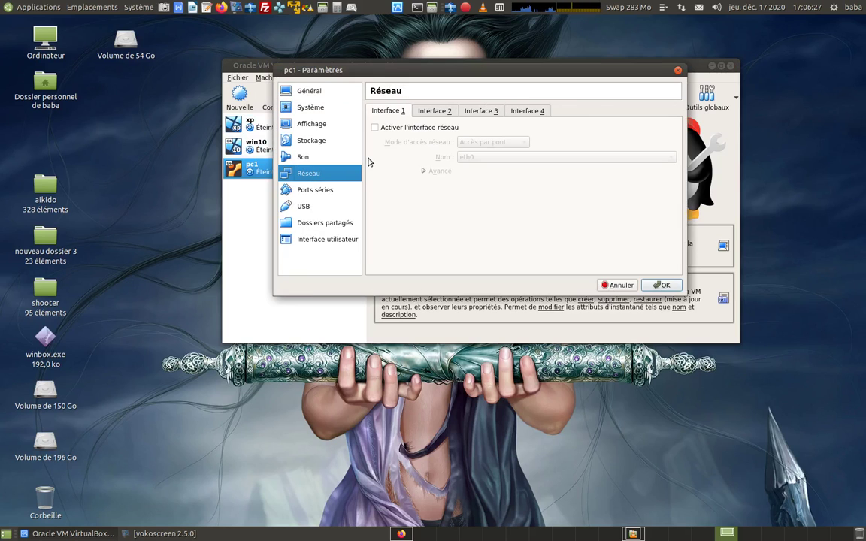
left_click(374, 128)
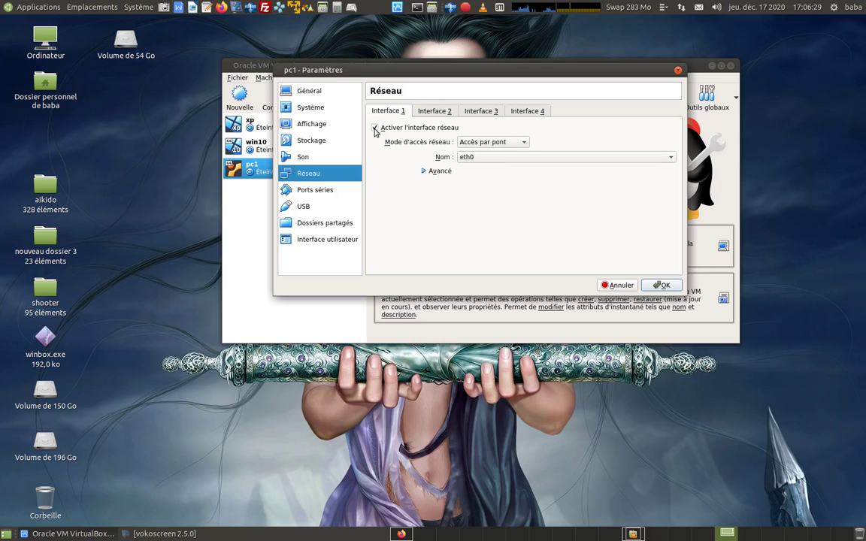
left_click(424, 172)
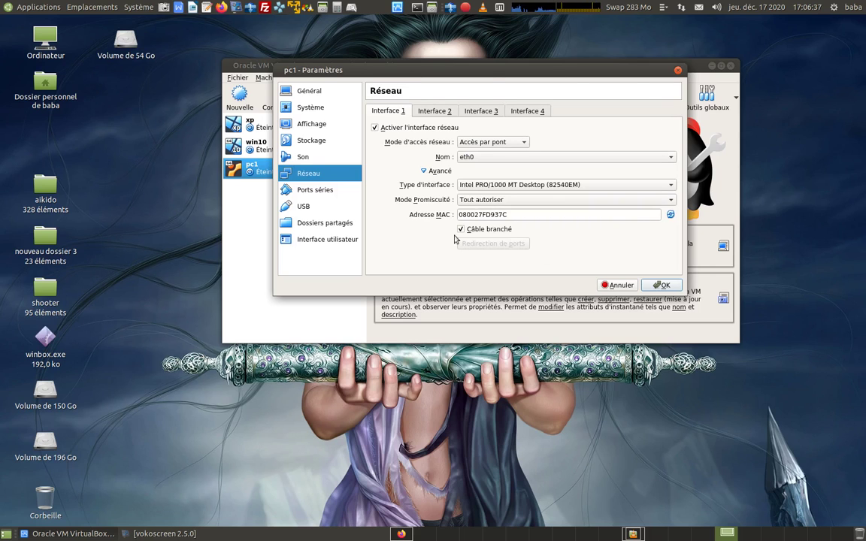
left_click(434, 113)
left_click(375, 127)
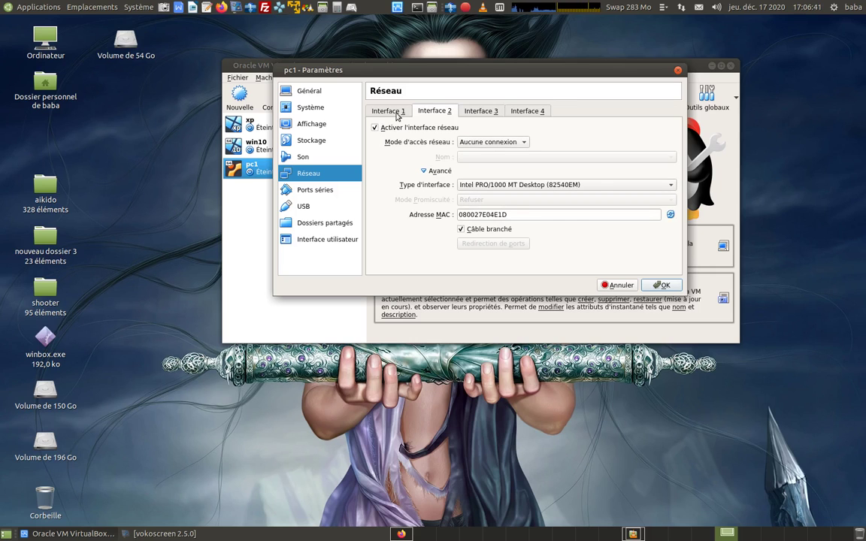
left_click(387, 111)
left_click(506, 157)
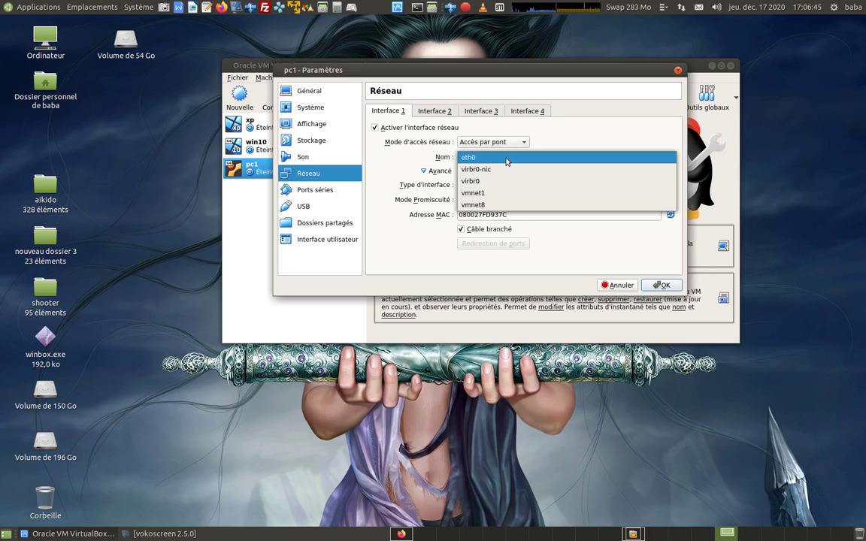
left_click(506, 159)
Step: Put adapter 2 on internal network with promiscuous mode 'Tout autoriser'
left_click(435, 112)
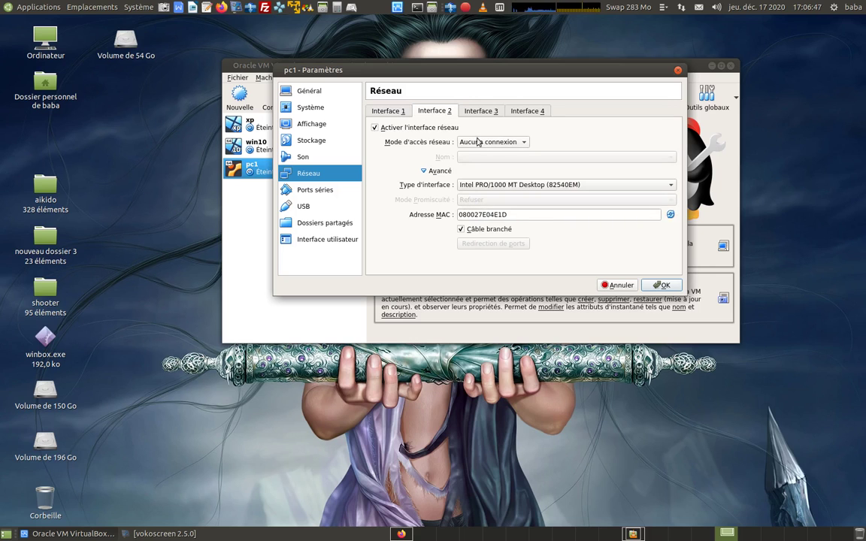
left_click(478, 143)
left_click(485, 177)
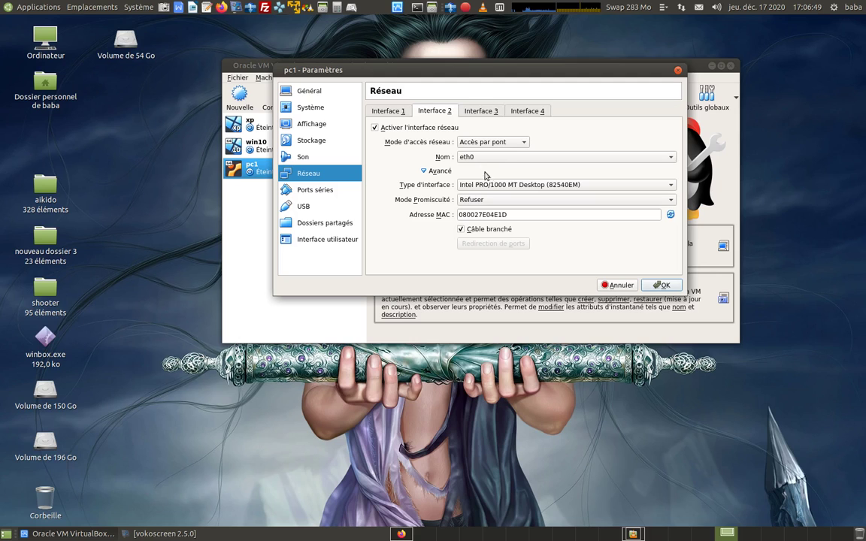
left_click(487, 142)
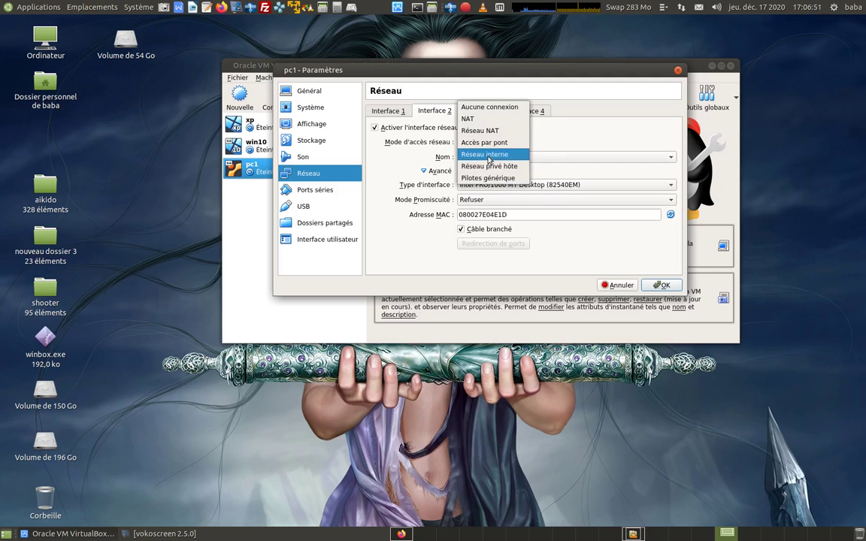
left_click(488, 156)
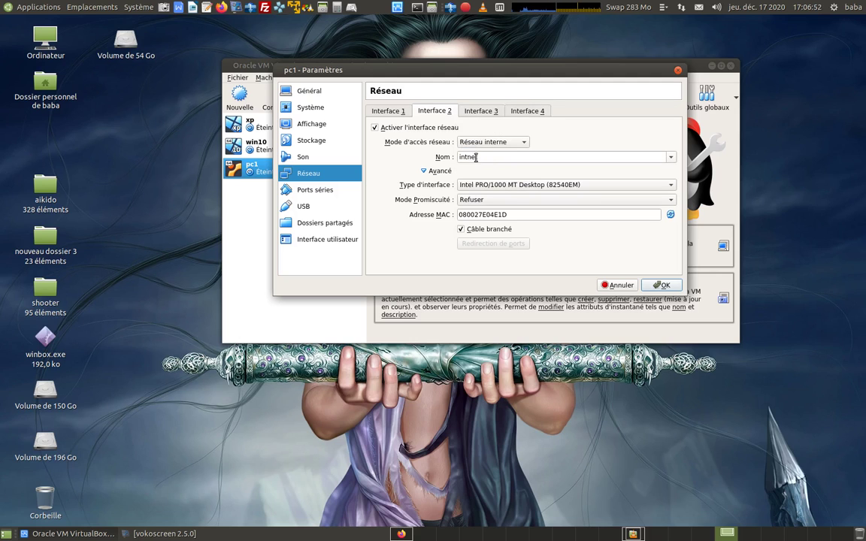
left_click(470, 200)
left_click(487, 224)
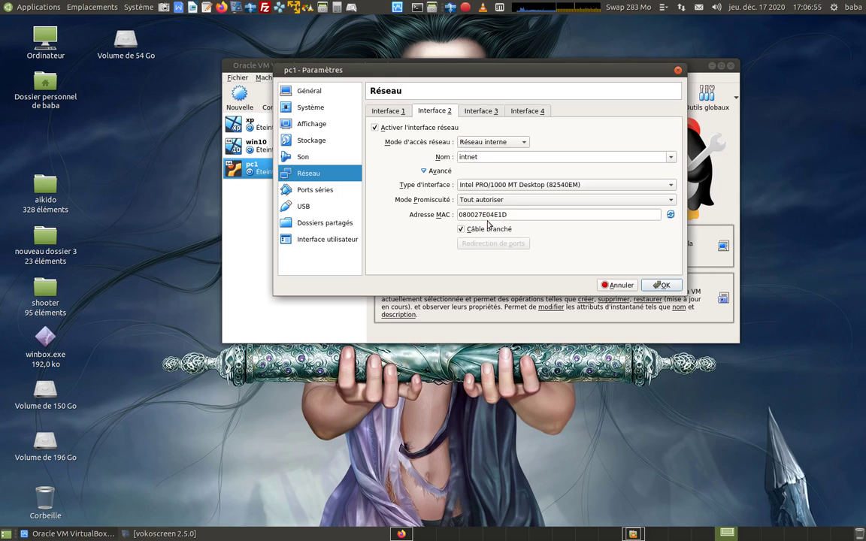
Step: Compare the two adapters' settings, then close pc1's settings dialog
left_click(395, 111)
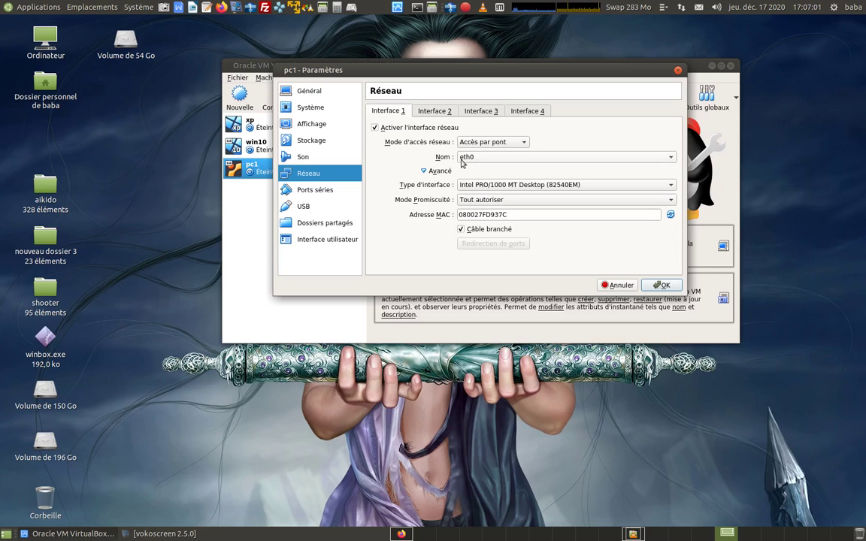
left_click(435, 114)
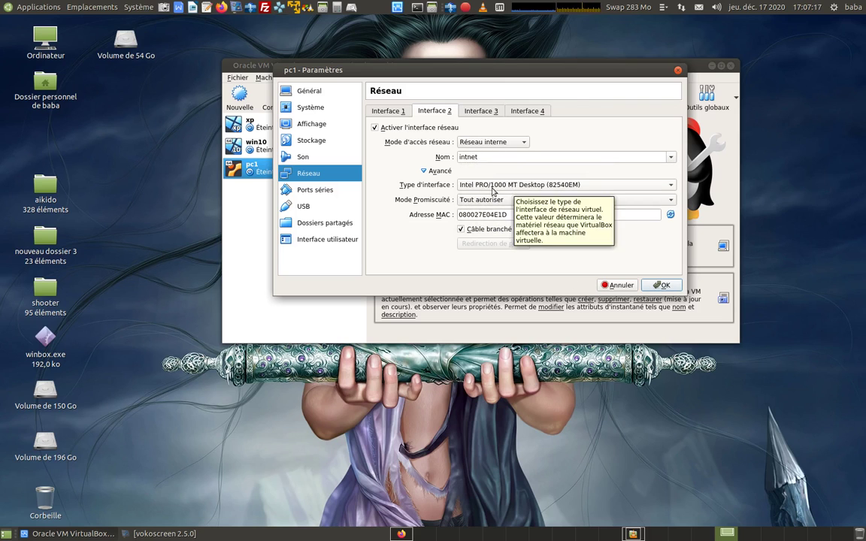
left_click(388, 112)
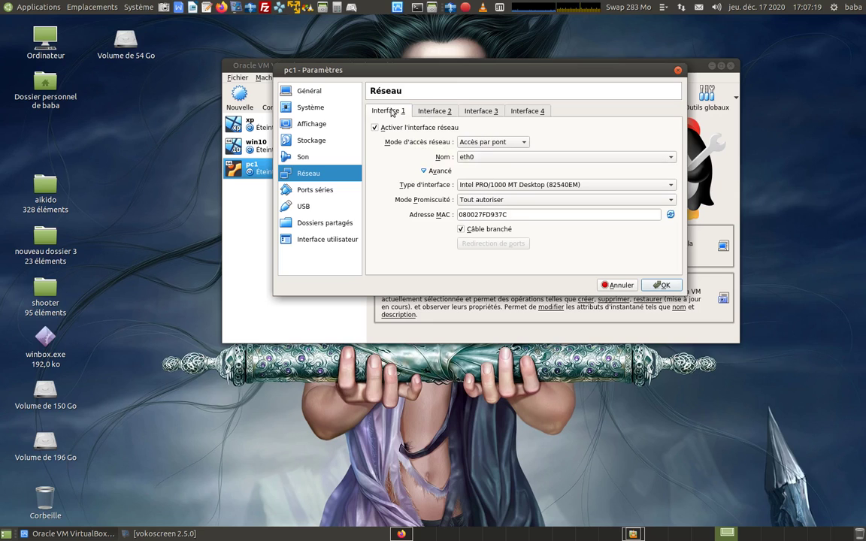
left_click(428, 111)
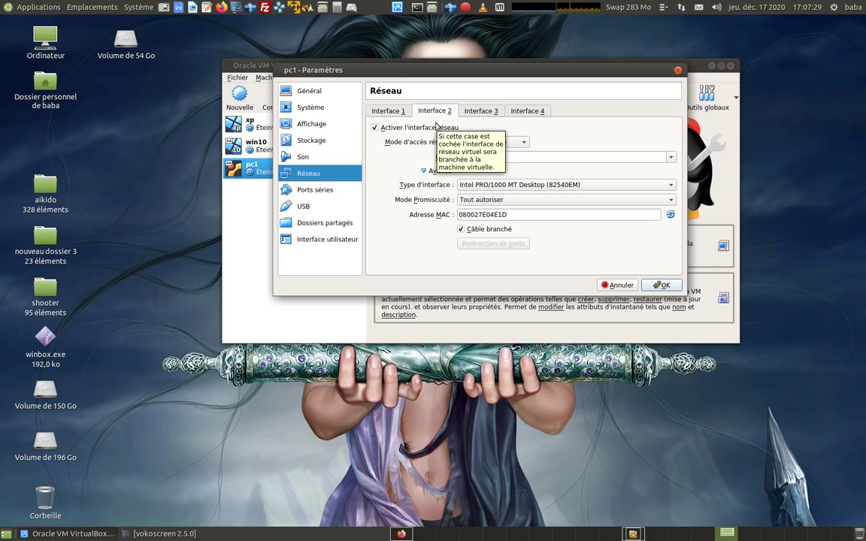
left_click(654, 289)
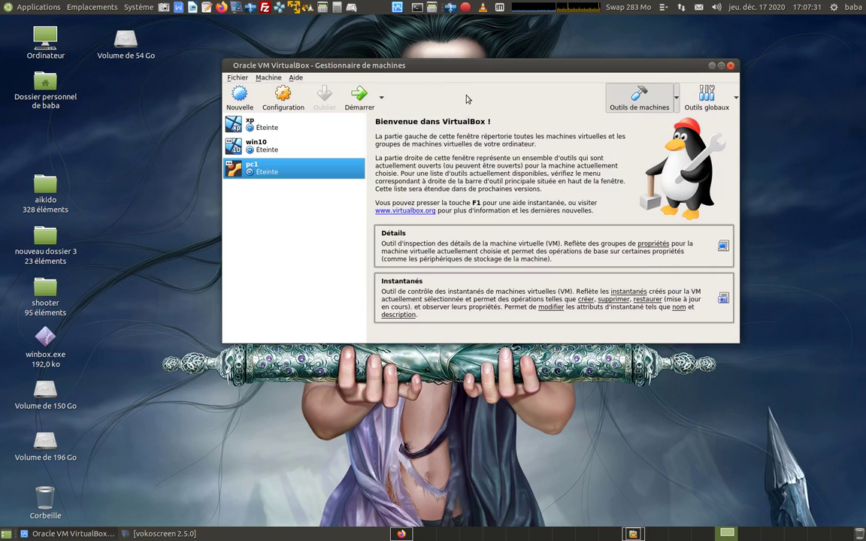
Step: Pause the screen recording, zoom into the camerubuntu-19.04.2.png network diagram, then close it
left_click(466, 9)
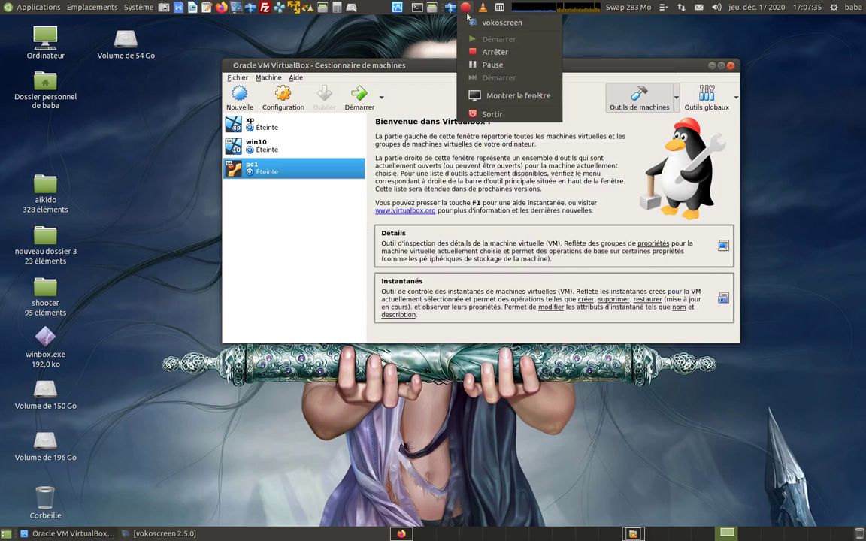
left_click(485, 66)
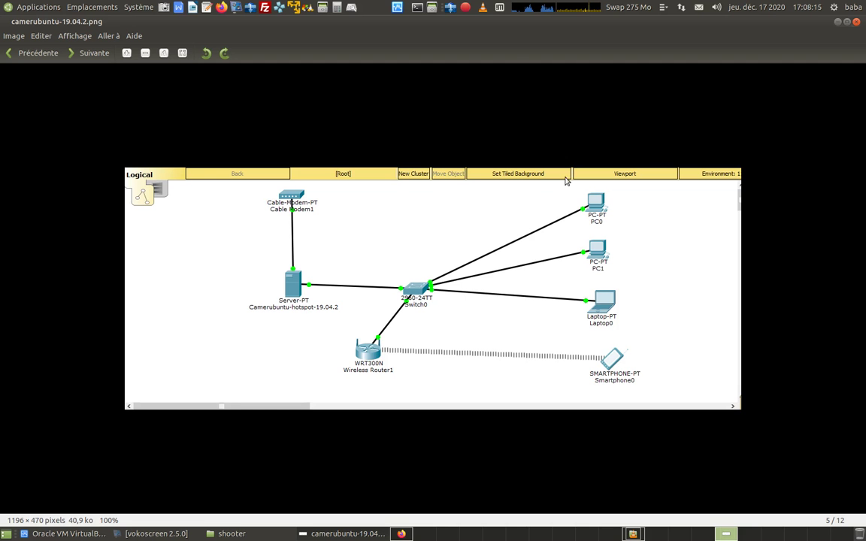
scroll(566, 180, "up", 5)
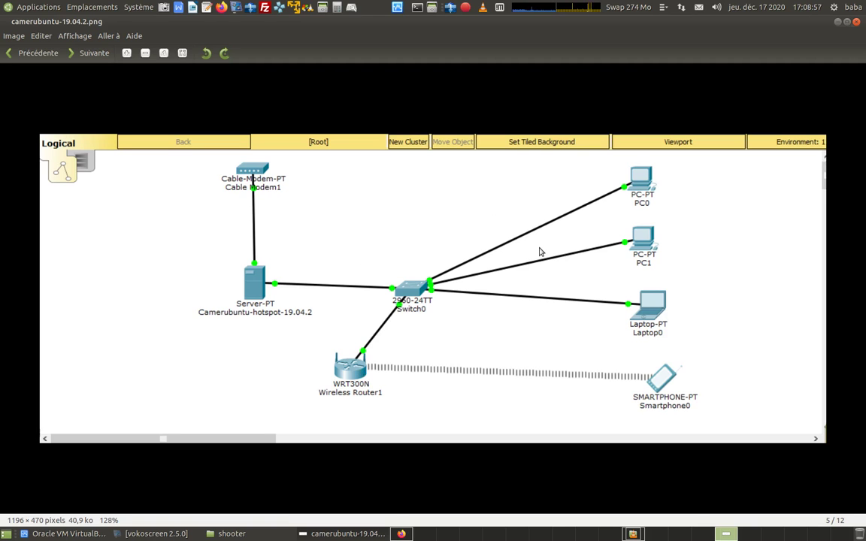
scroll(536, 253, "up", 1)
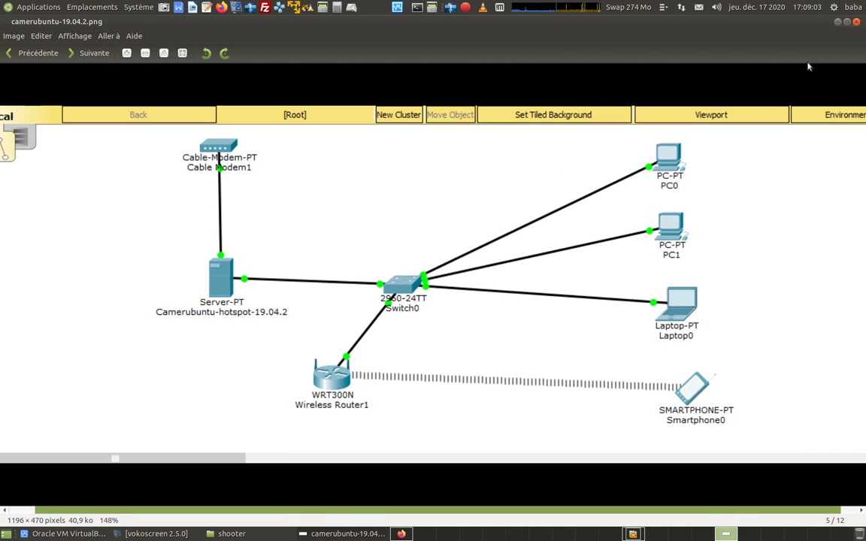
left_click(855, 21)
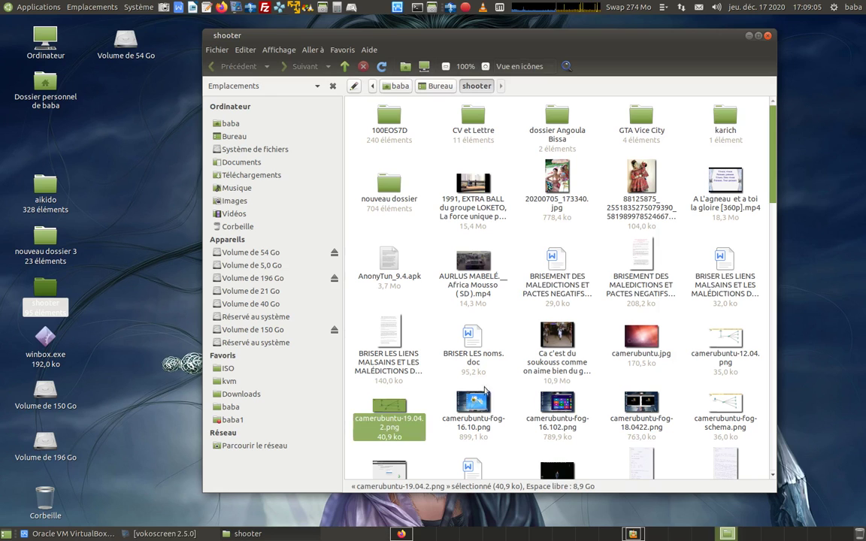
Step: Close the shooter folder window and open pc1's network settings in VirtualBox
key("ctrl+w")
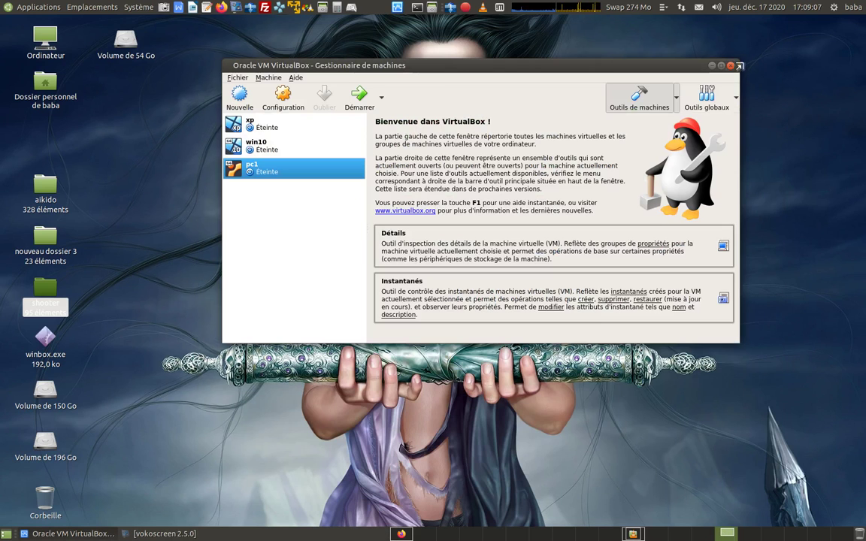
left_click(241, 469)
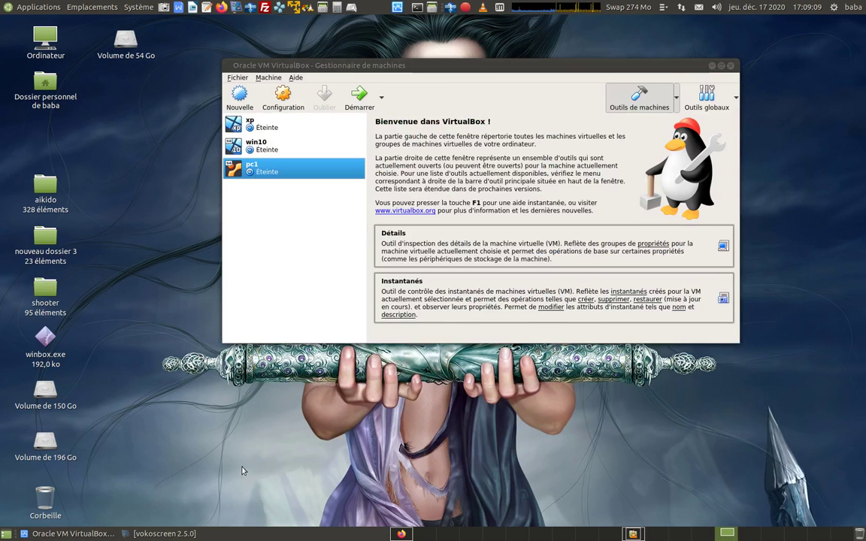
left_click(296, 95)
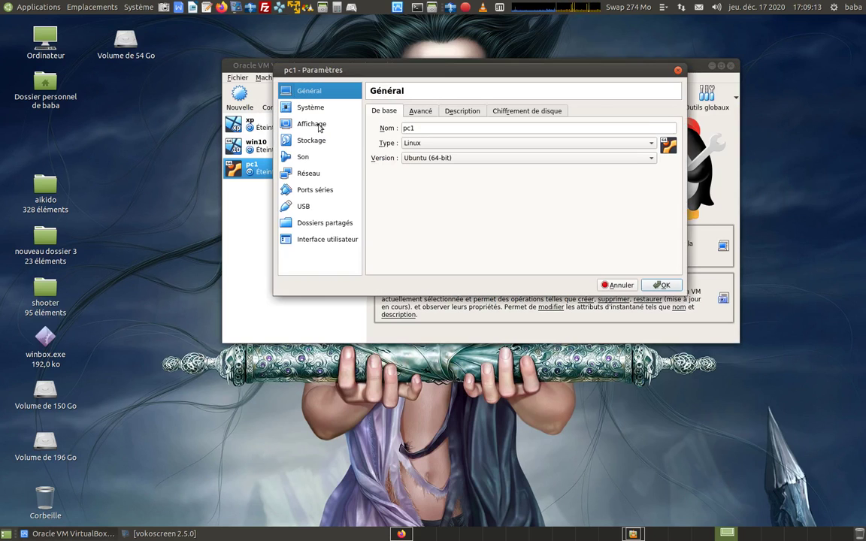
left_click(310, 173)
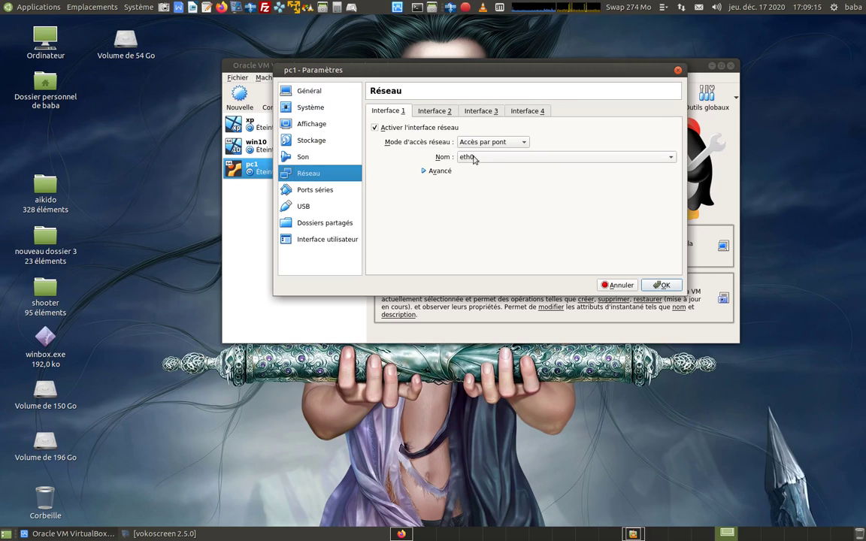
Step: Recheck pc1's two adapters, confirming adapter 2 is on internal network intnet, then start VMware Player
left_click(430, 111)
left_click(390, 114)
left_click(426, 112)
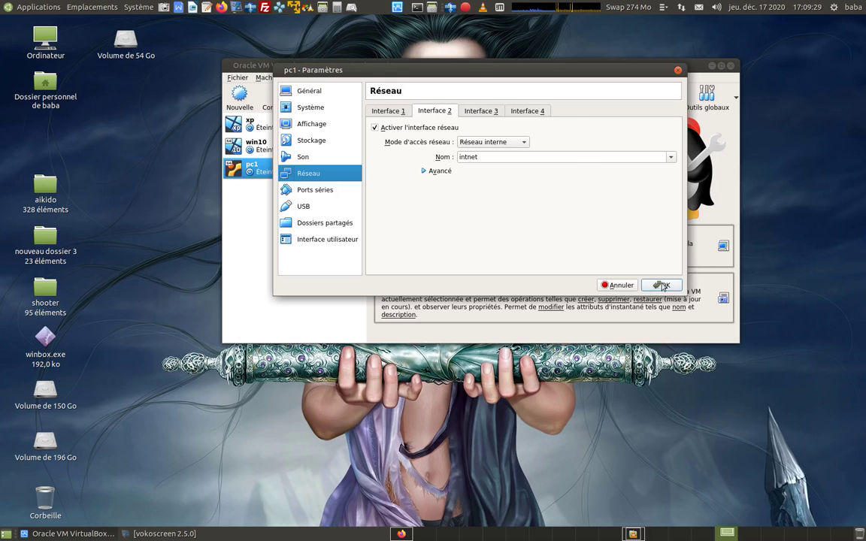
key("Return")
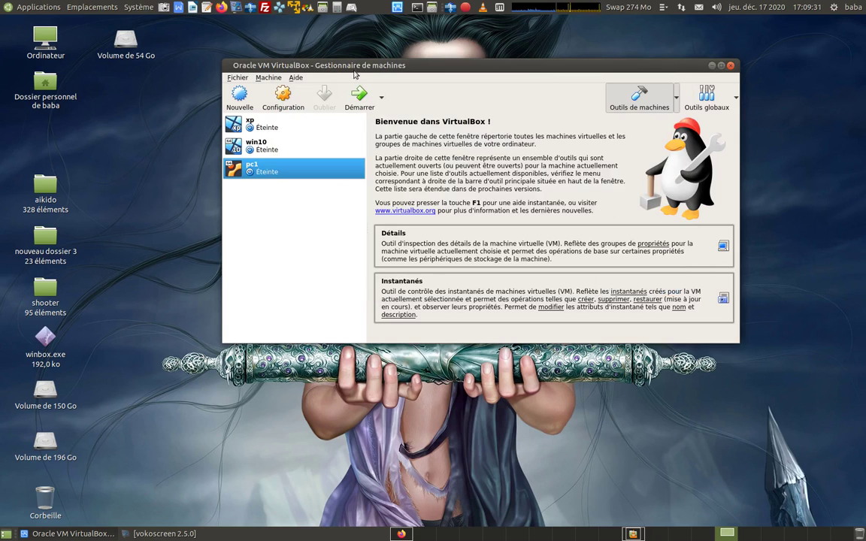
left_click(251, 8)
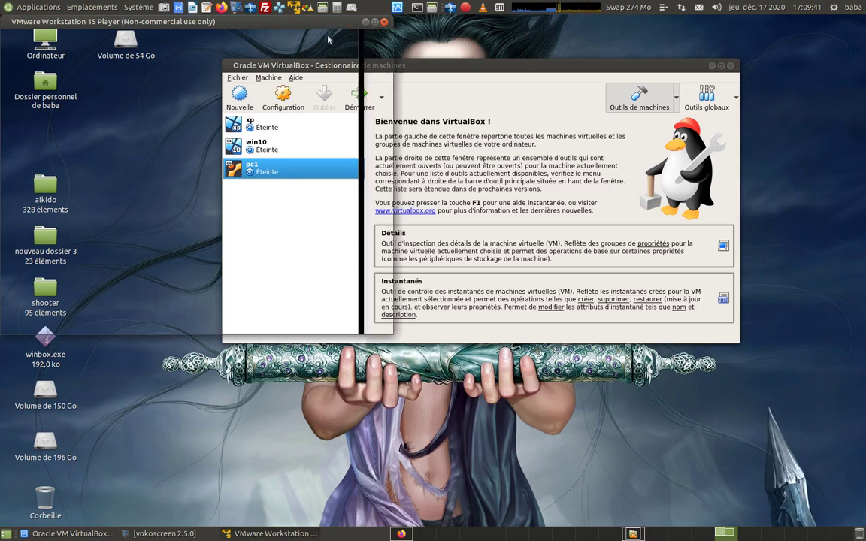
Step: Close VirtualBox, centre the VMware Player window, and select Ubuntu linuxfx to view its details
left_click_drag(328, 35, 585, 69)
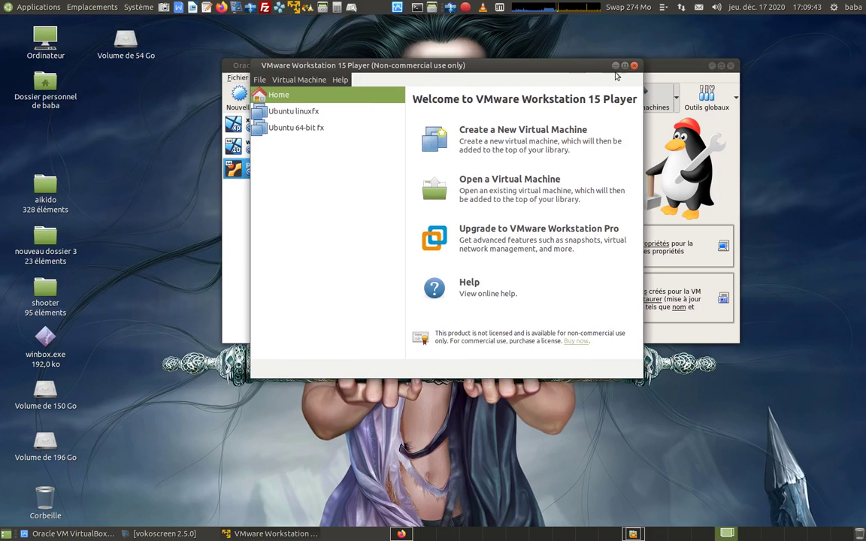
left_click(731, 66)
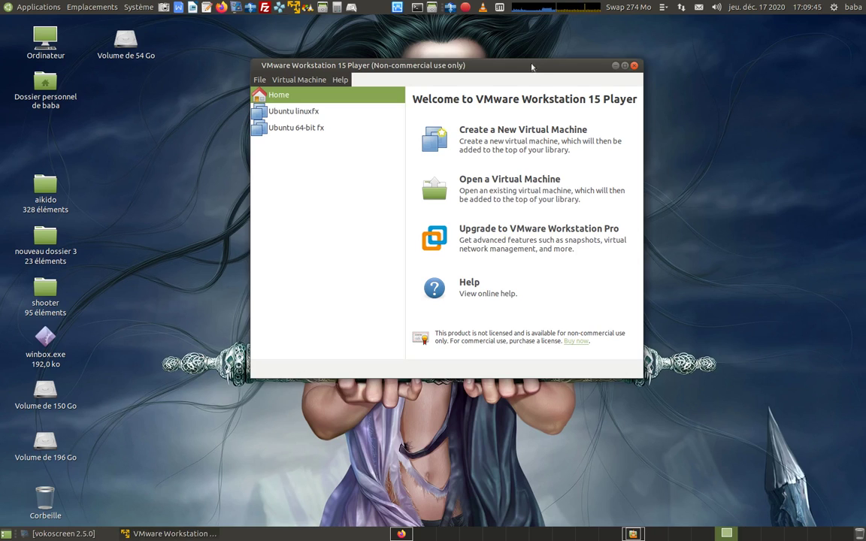
left_click_drag(530, 65, 622, 69)
left_click(439, 114)
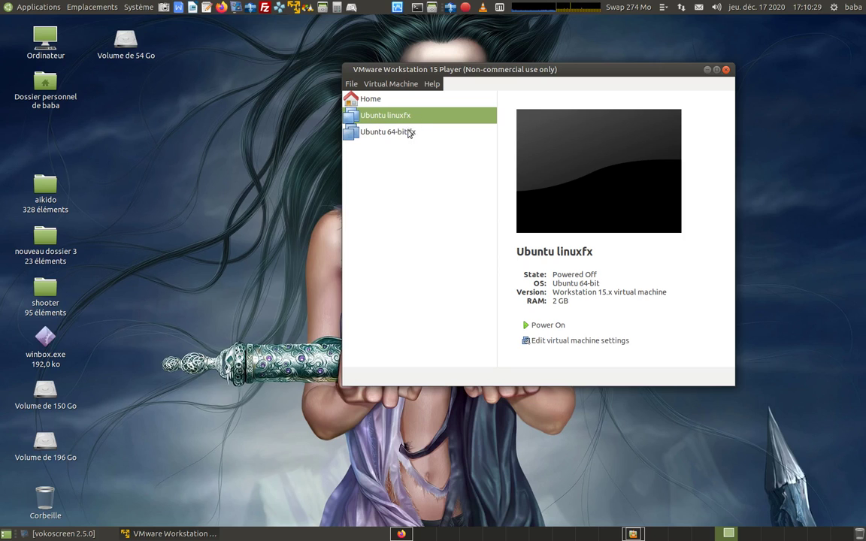
Step: Power on Ubuntu linuxfx and disconnect its network adapter while it boots
left_click_drag(599, 71, 529, 61)
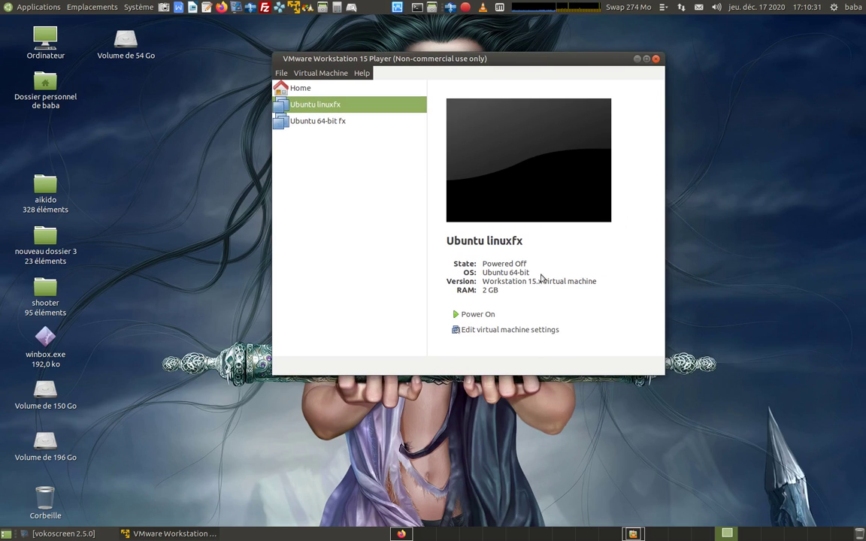
left_click(535, 315)
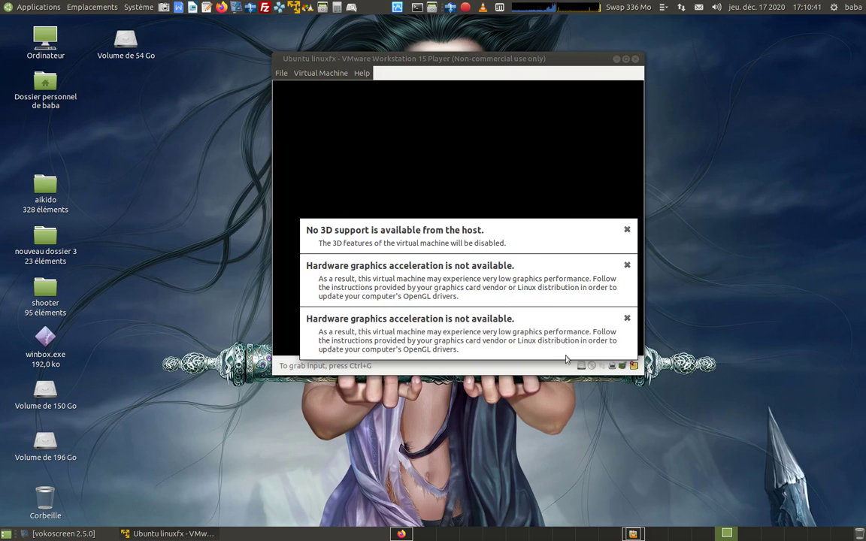
left_click(601, 369)
left_click(565, 271)
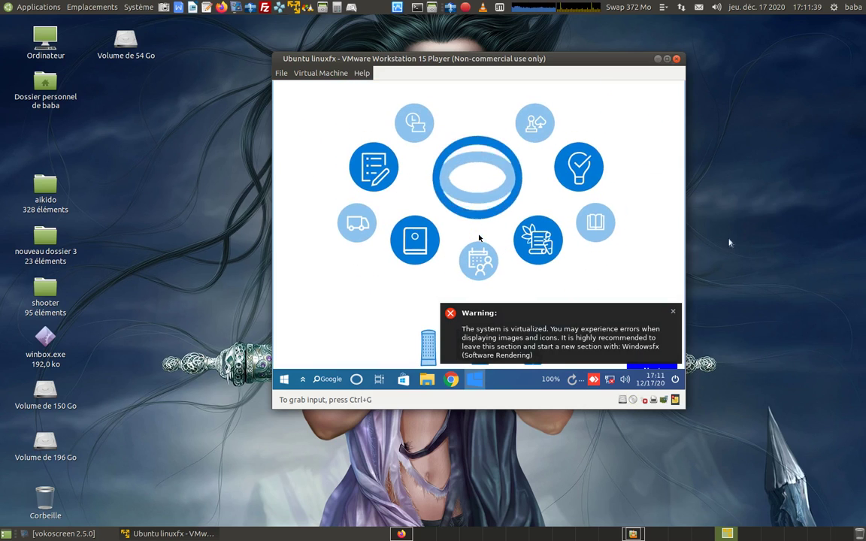
Step: Dismiss the guest's virtualization warning, keep English, and start the Windowsfx installation
left_click(600, 275)
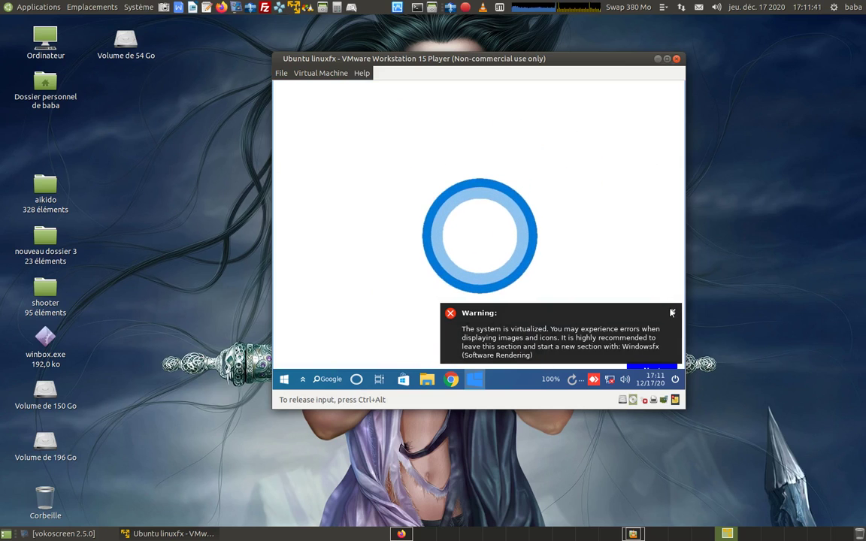
left_click(672, 313)
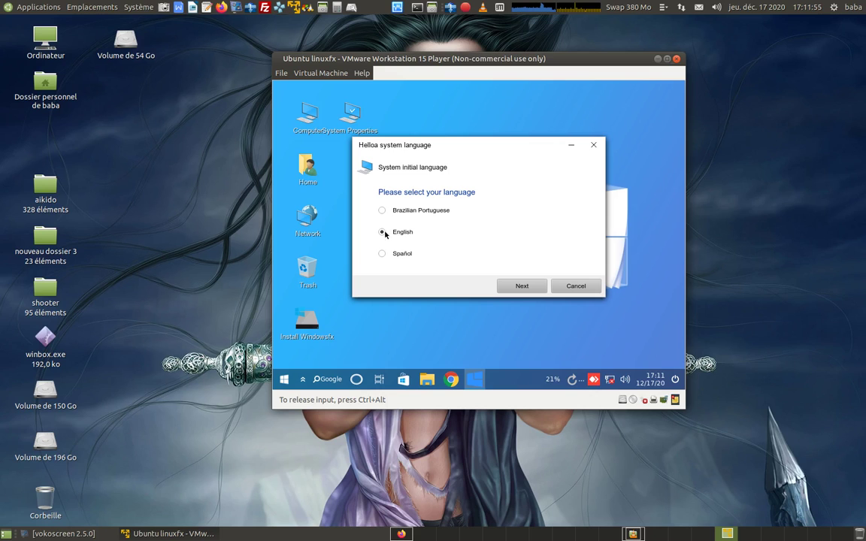
left_click(522, 290)
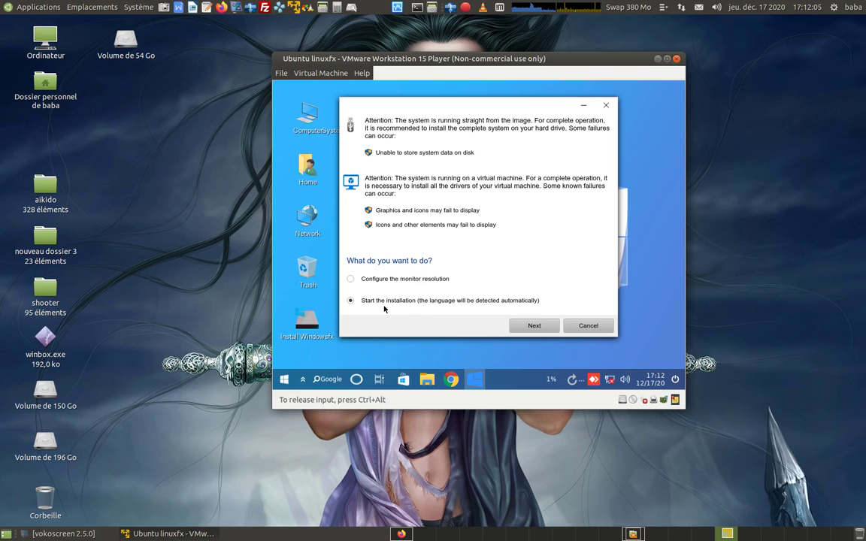
left_click(533, 328)
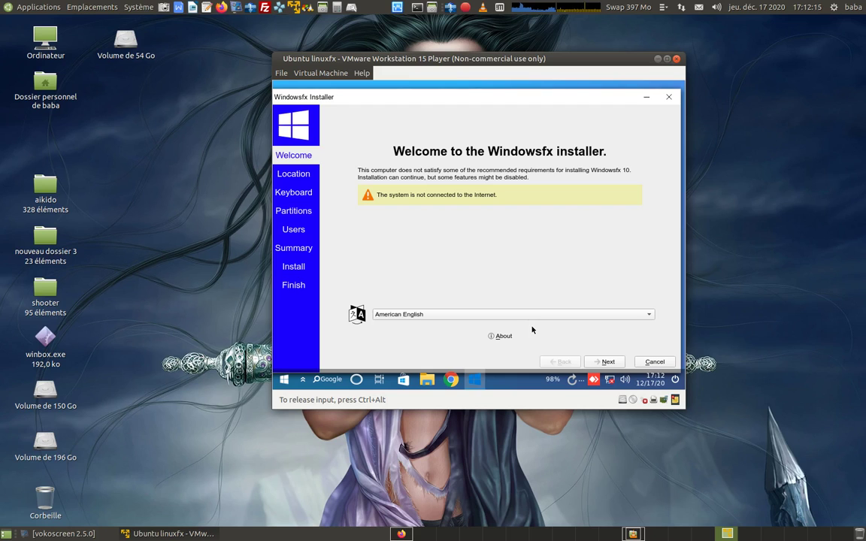
Step: Switch the installer language to French (français)
left_click(535, 315)
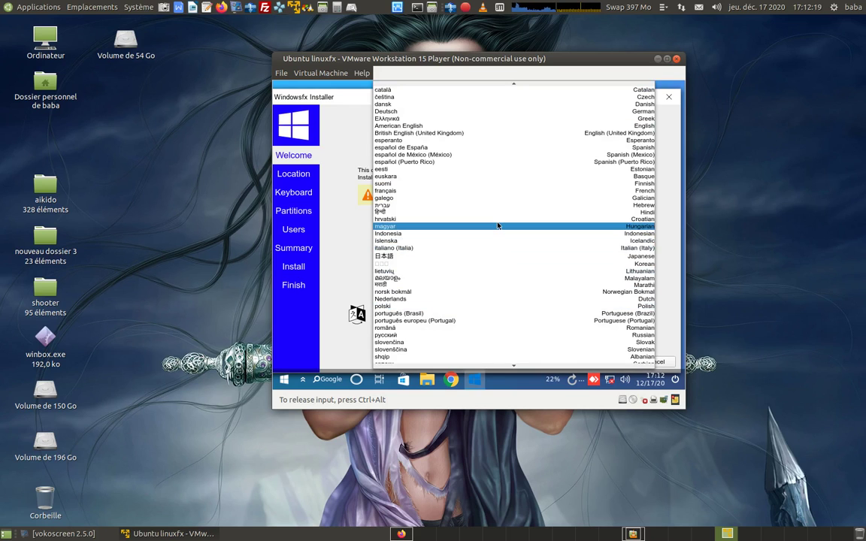
left_click(402, 193)
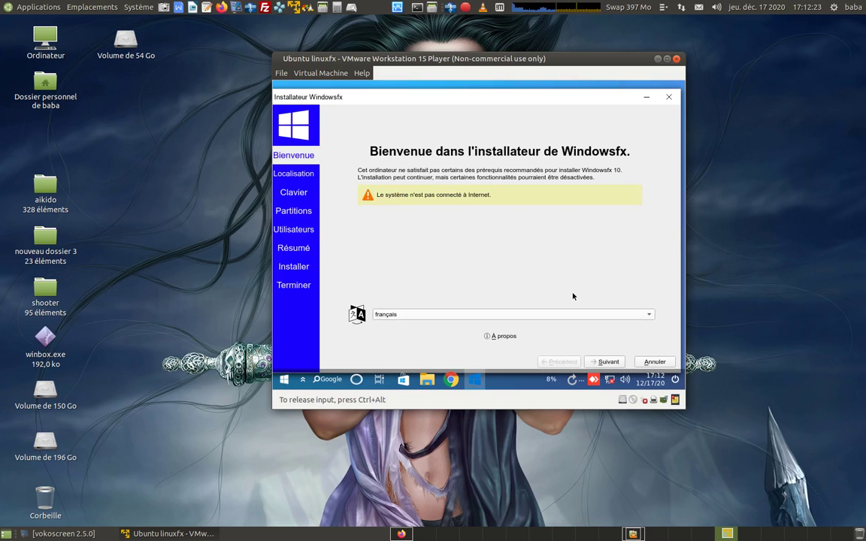
left_click(607, 362)
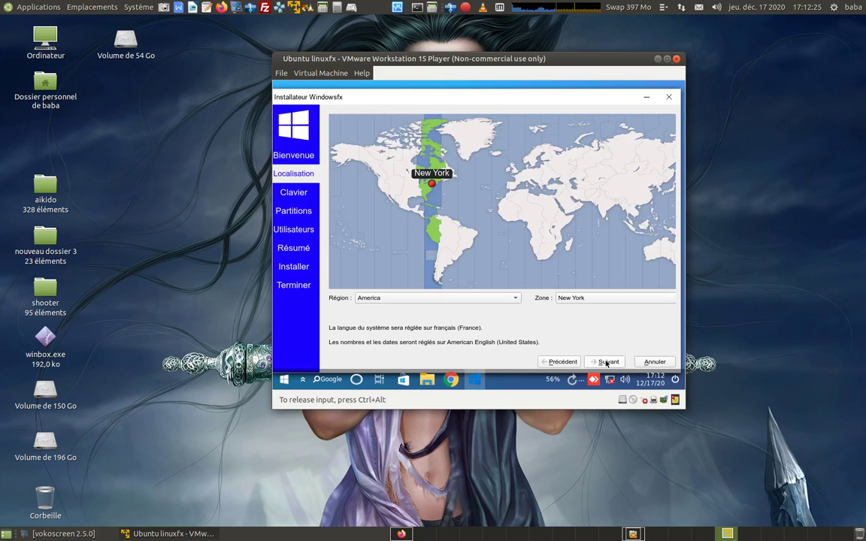
Step: Set the time zone to region Europe, zone Paris
left_click(514, 299)
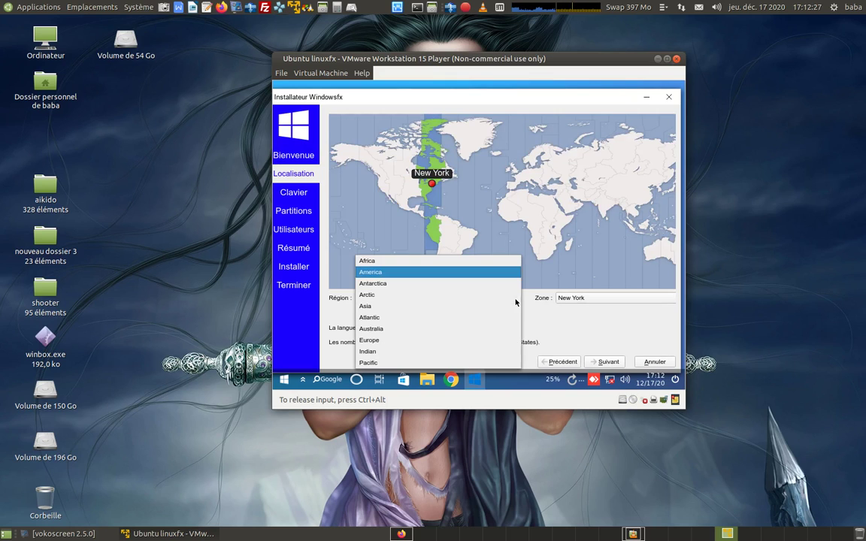
left_click(403, 342)
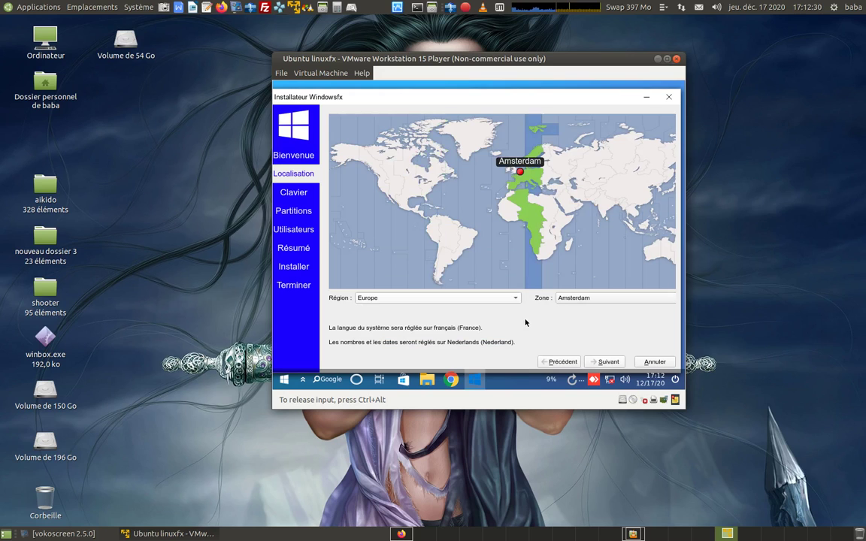
left_click(590, 301)
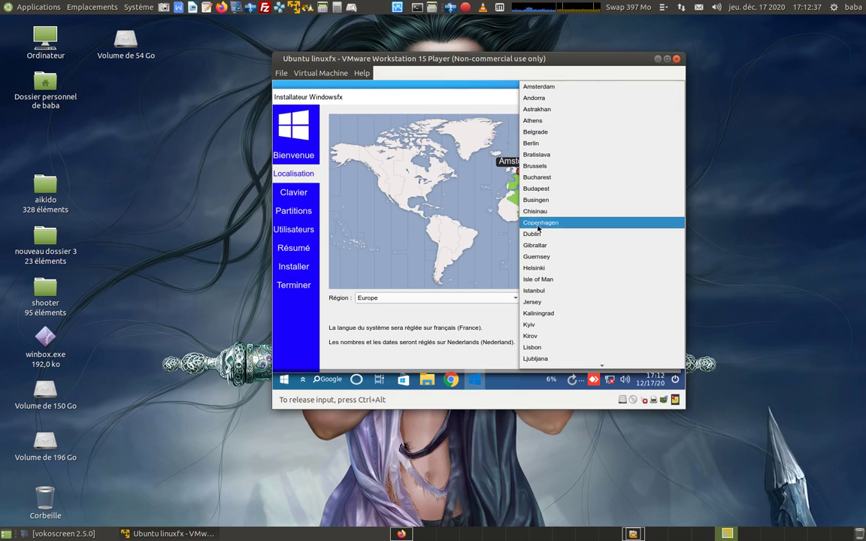
scroll(537, 226, "down", 3)
scroll(537, 228, "down", 1)
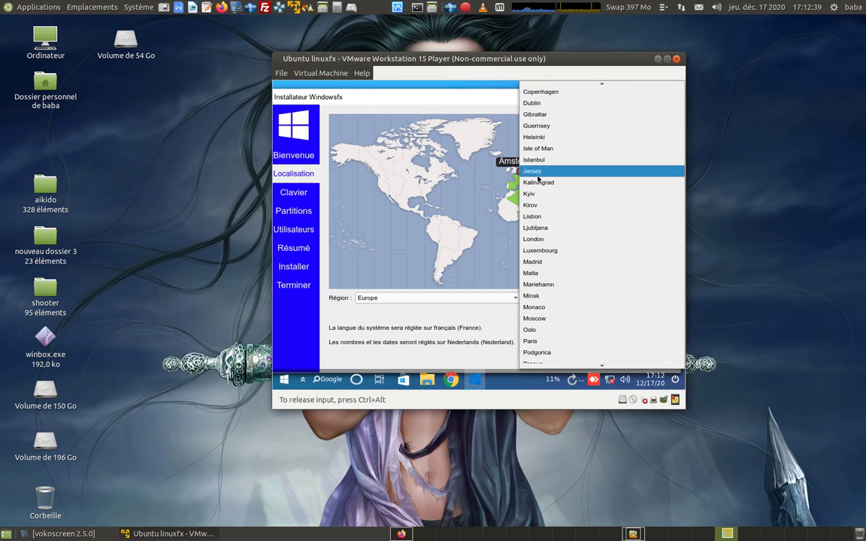
scroll(548, 267, "down", 3)
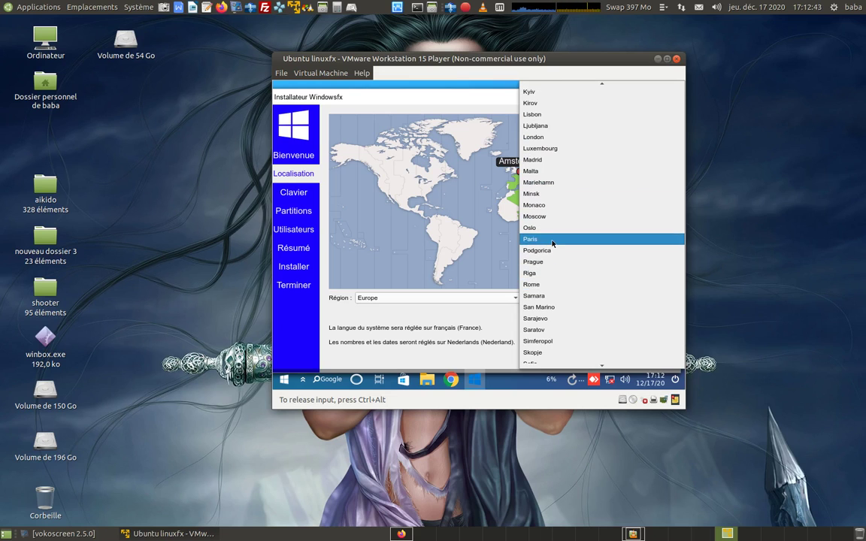
left_click(551, 239)
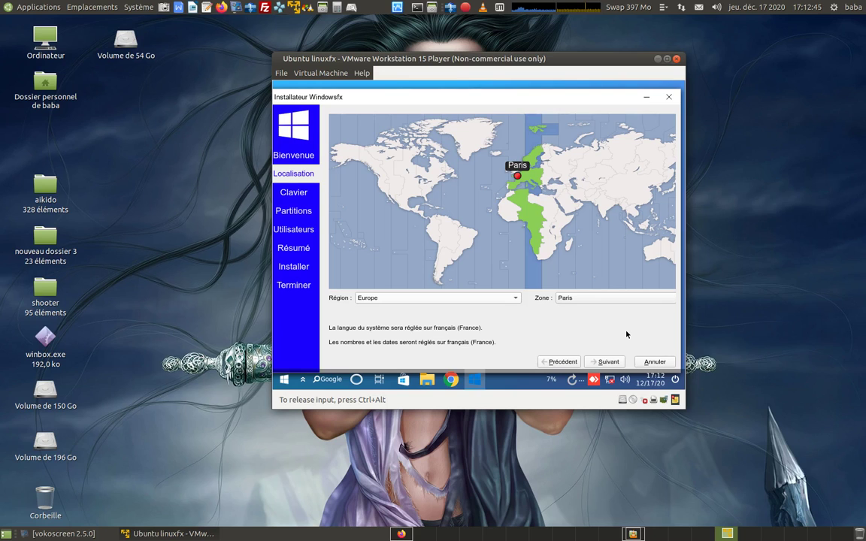
left_click(613, 364)
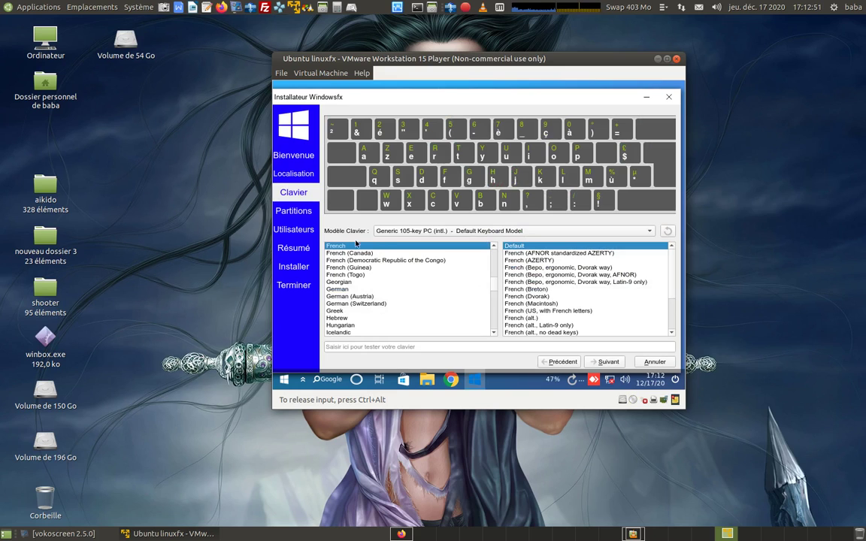
Step: Keep the French keyboard and choose to erase the whole disk
left_click(609, 363)
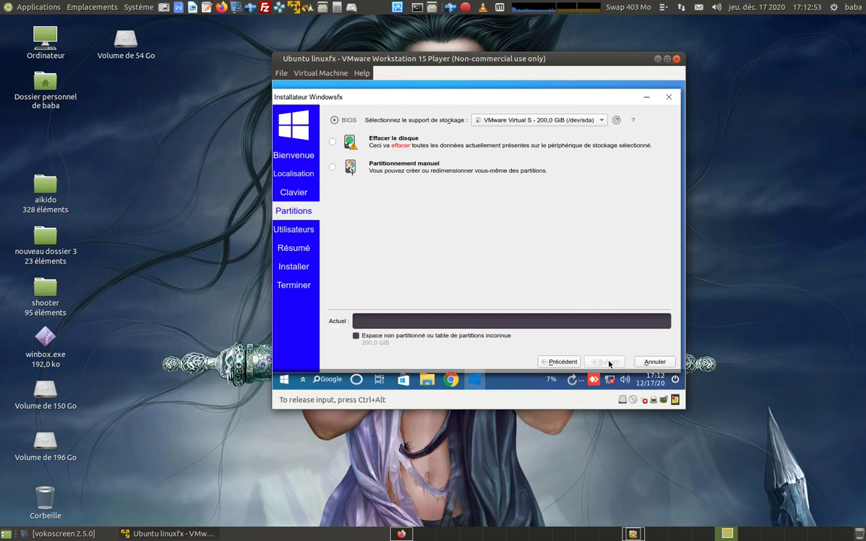
left_click(331, 143)
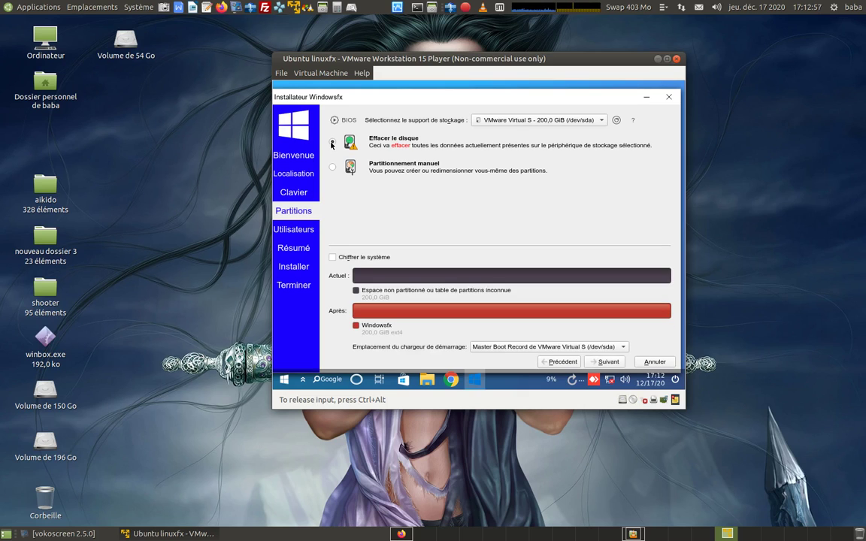
left_click(607, 362)
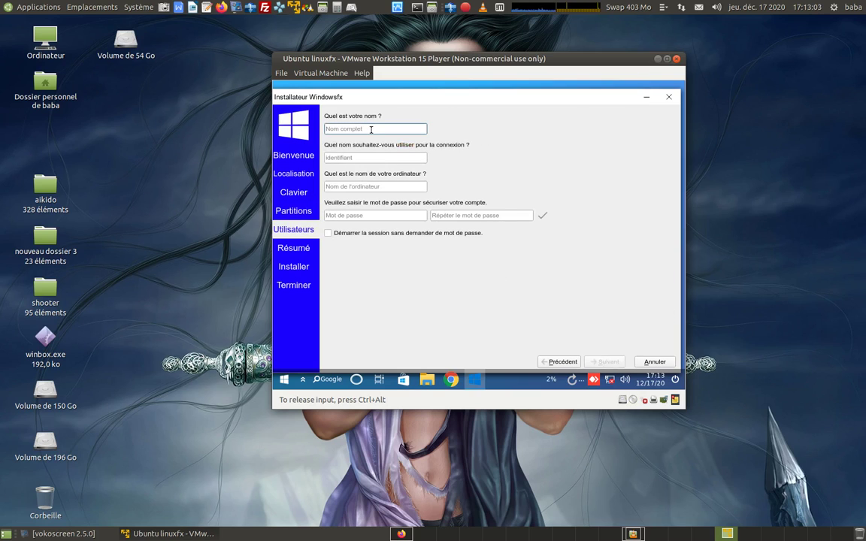
Step: Enter account name mslinux, trim the computer name's suffix, and type the password
type("ms")
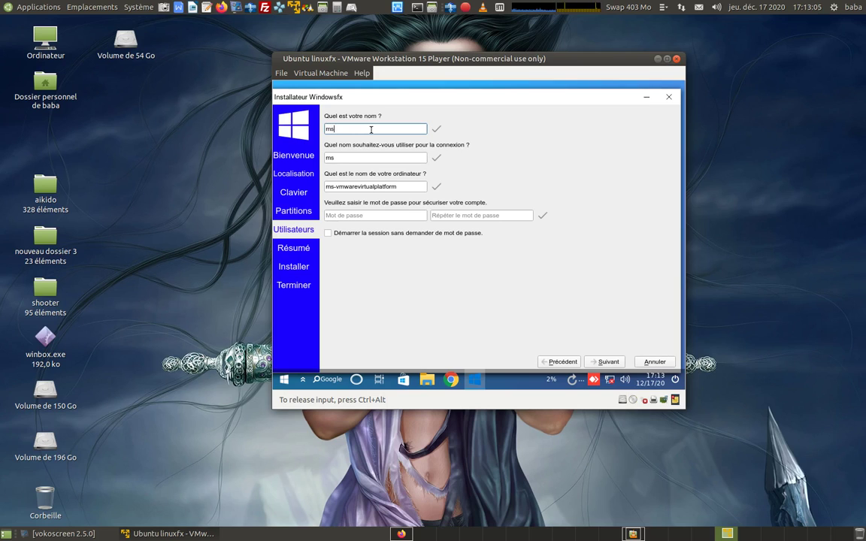
type("linux")
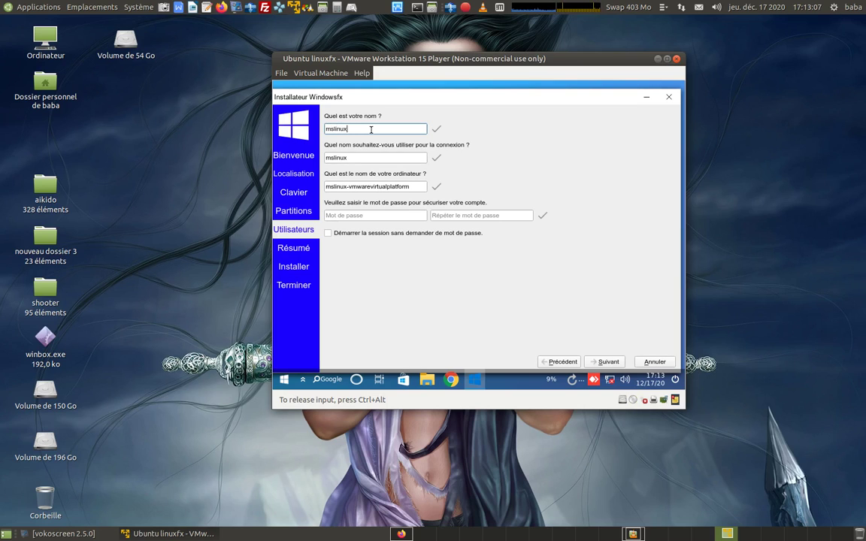
left_click_drag(347, 186, 456, 189)
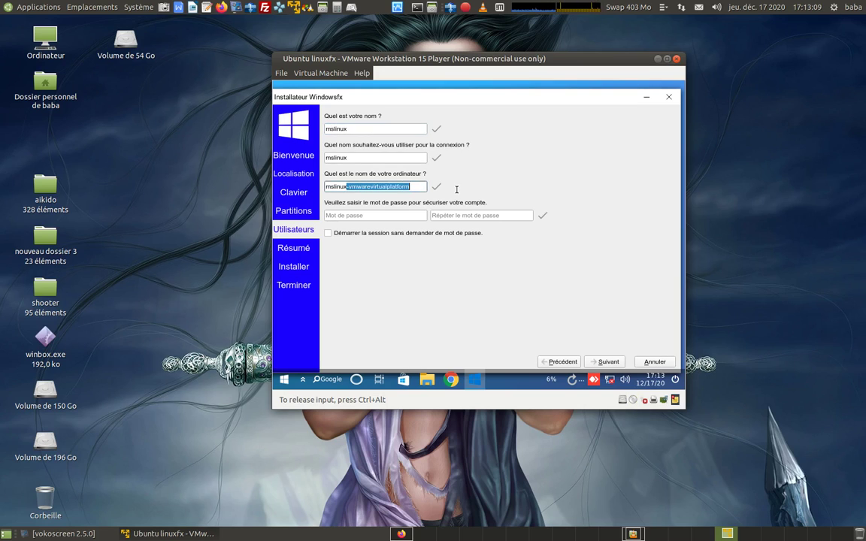
key("BackSpace")
left_click(413, 214)
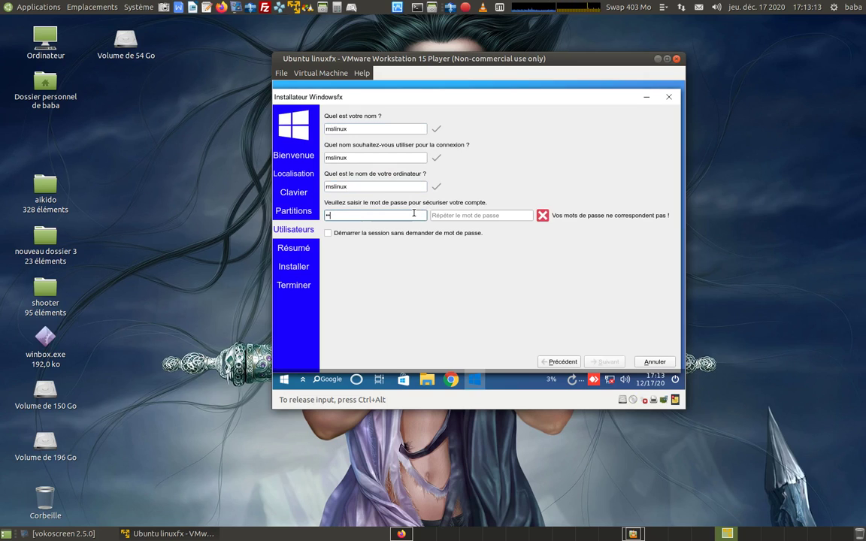
left_click(486, 217)
Step: Repeat the password, then confirm the summary and install Windowsfx now onto the disk
left_click(609, 362)
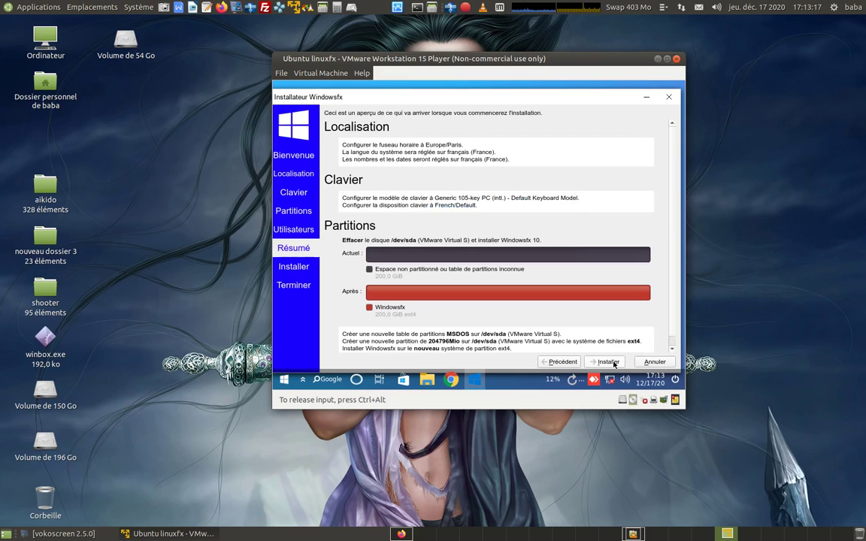
left_click(609, 362)
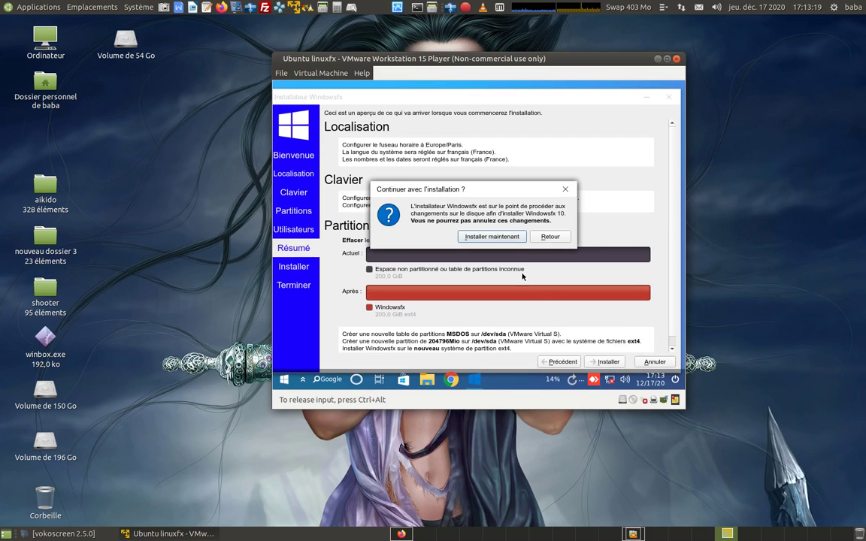
left_click(502, 237)
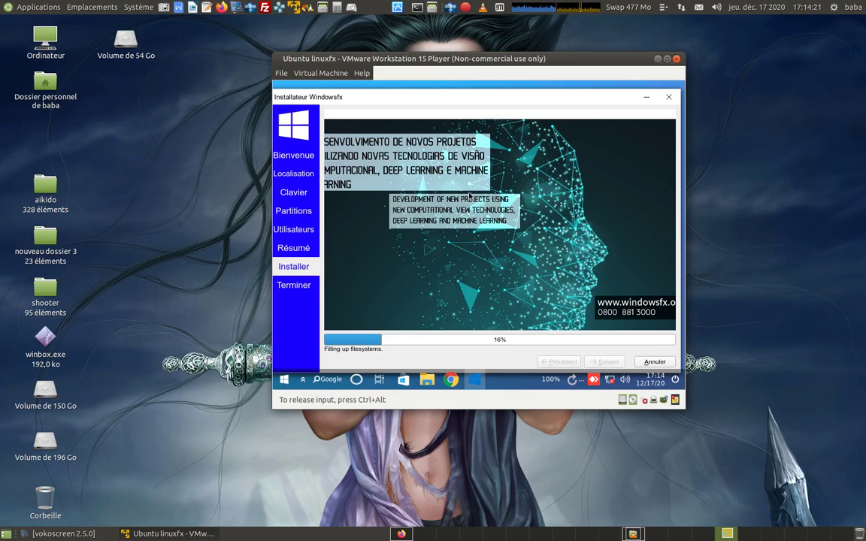
left_click(465, 6)
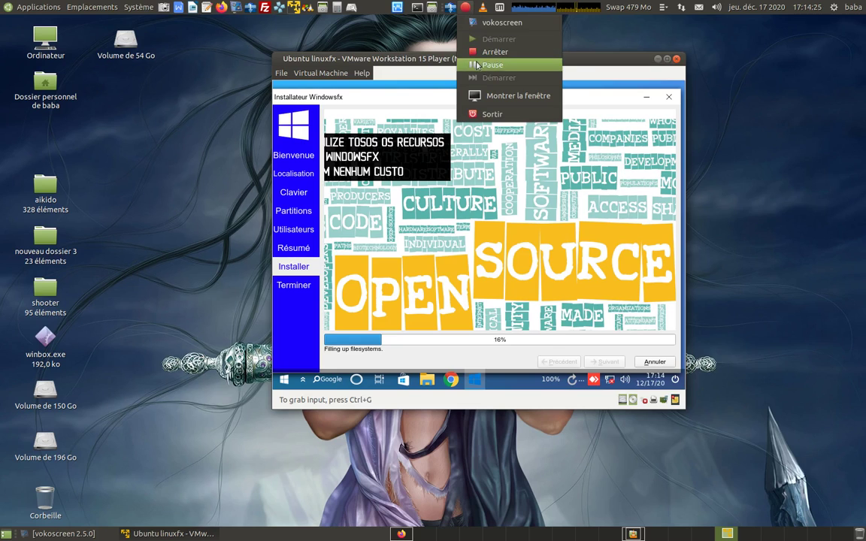
Step: Wait for the installation to finish and the VM to restart into Windowsfx
left_click(490, 64)
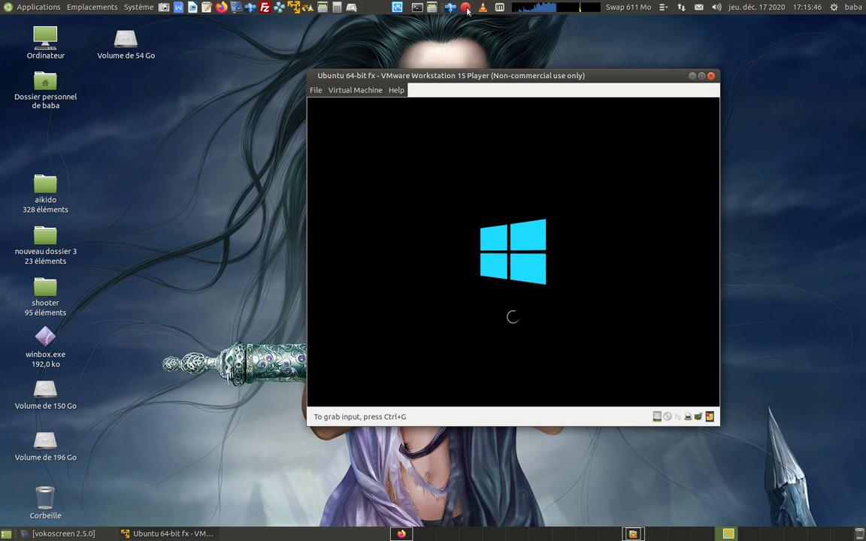
Step: Enlarge the VM window, browse the Windowsfx Start menu categories, and return to the desktop
left_click(467, 9)
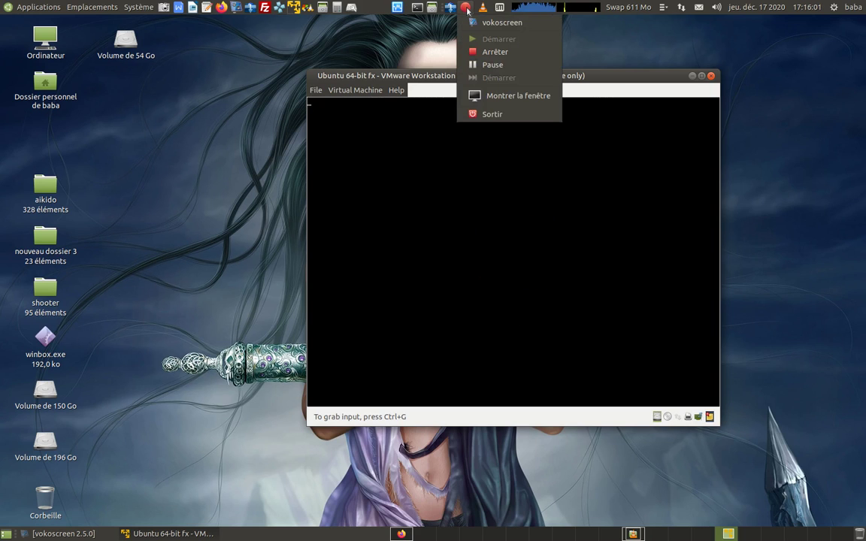
left_click(492, 65)
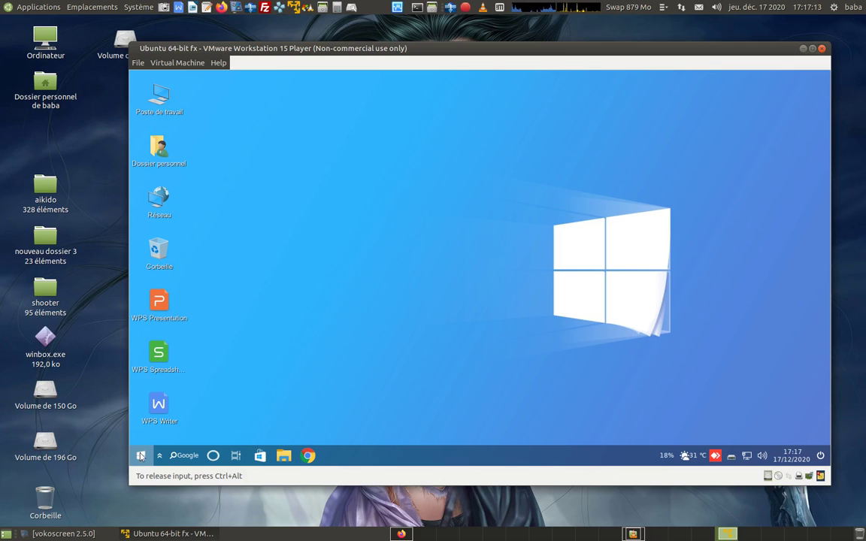
left_click(141, 456)
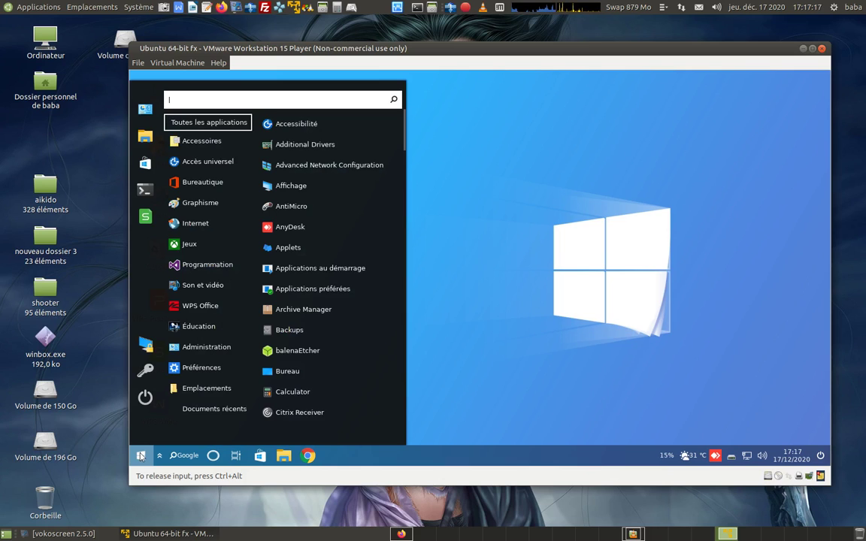
left_click(201, 257)
mouse_move(178, 188)
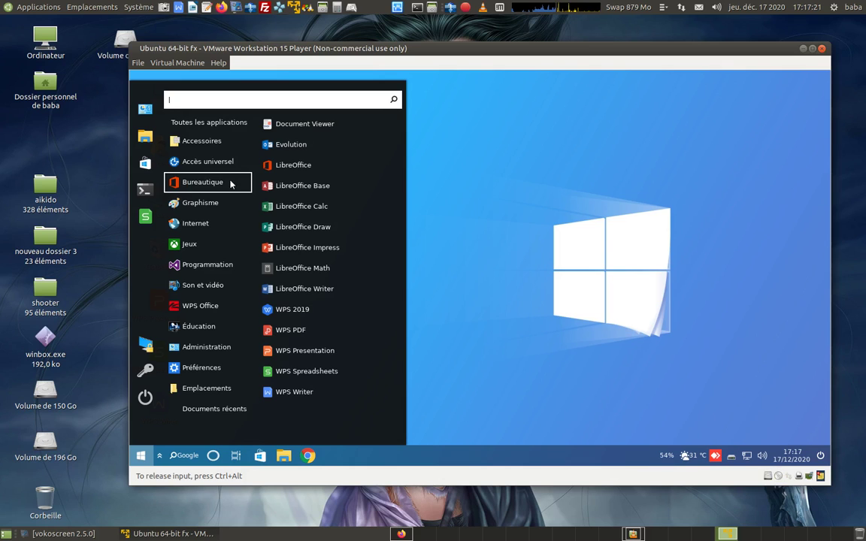
mouse_move(208, 205)
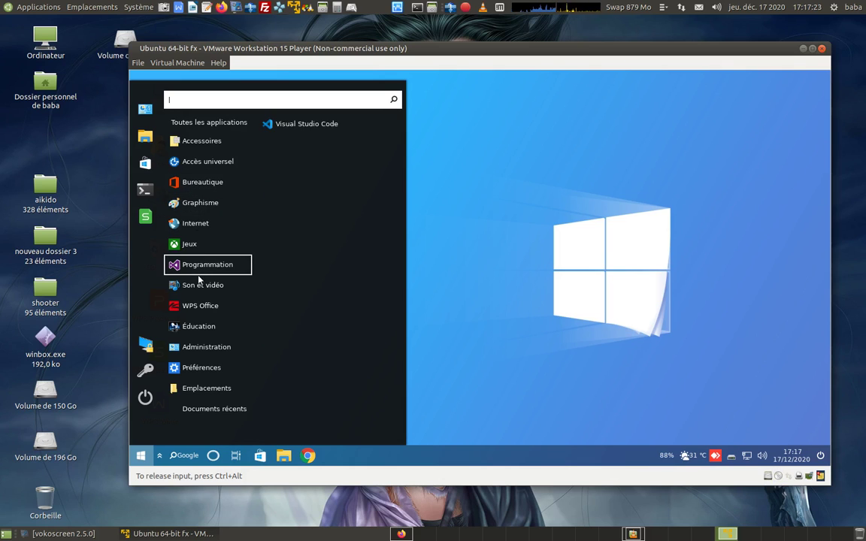
mouse_move(207, 182)
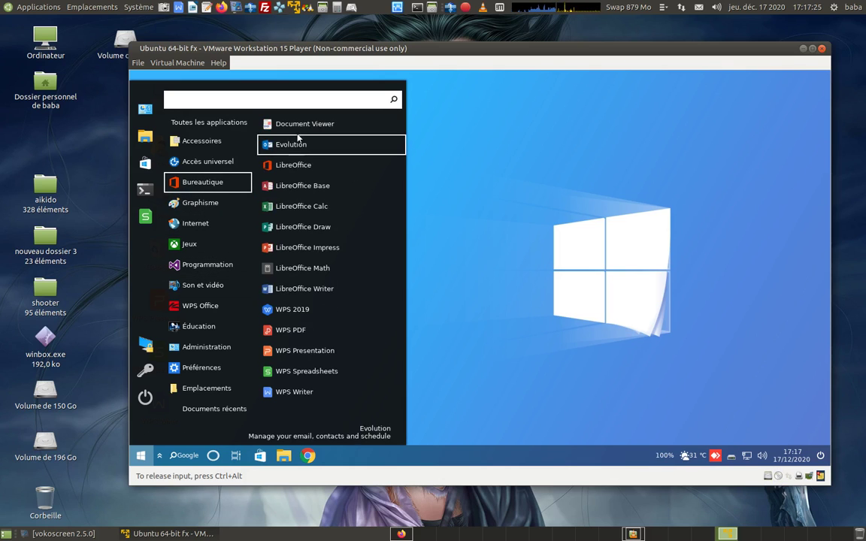
left_click(502, 241)
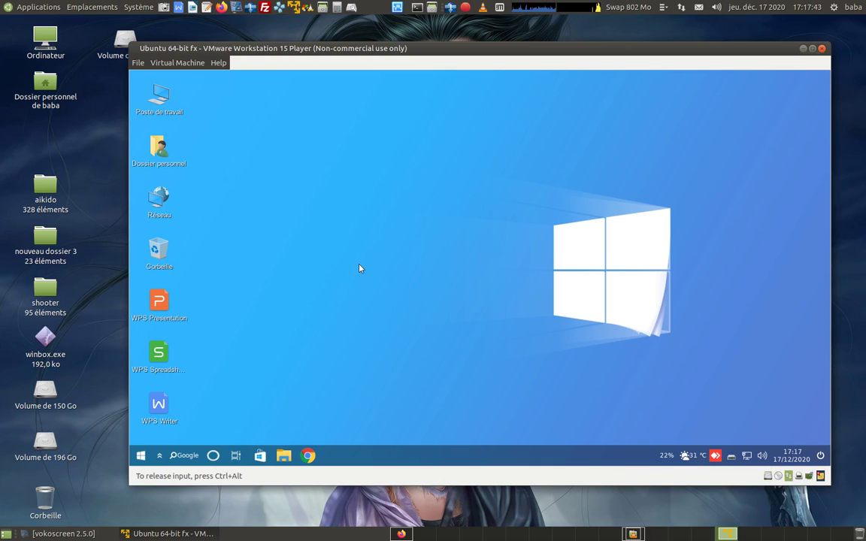
left_click(787, 476)
Step: Dismiss the network options and open WPS Writer from the guest desktop shortcut
left_click(638, 372)
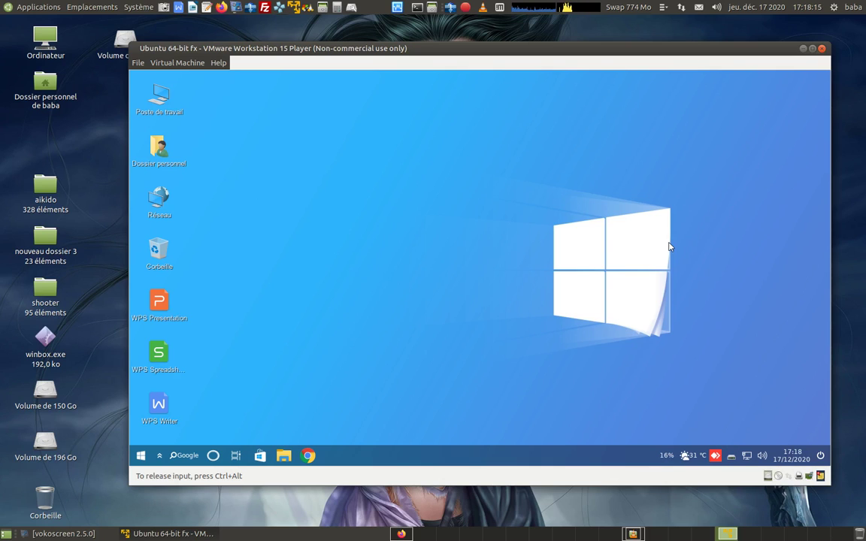
left_click(159, 408)
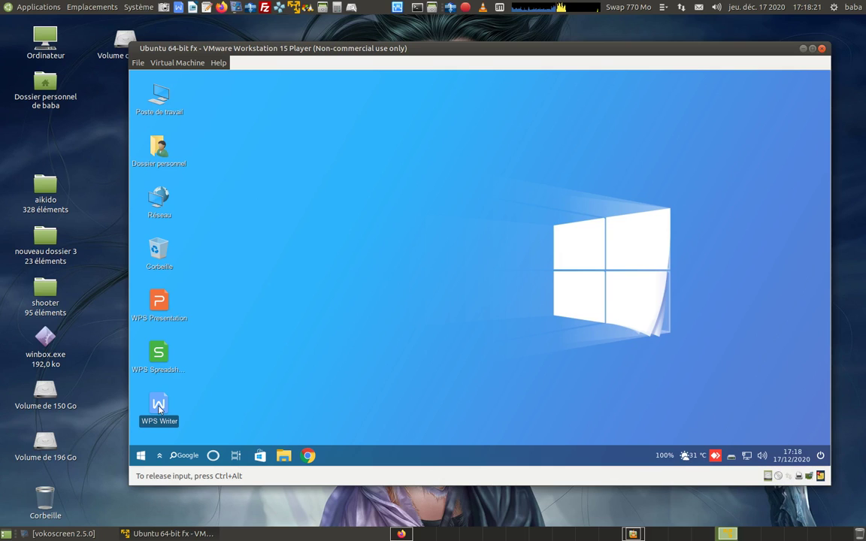
left_click(522, 251)
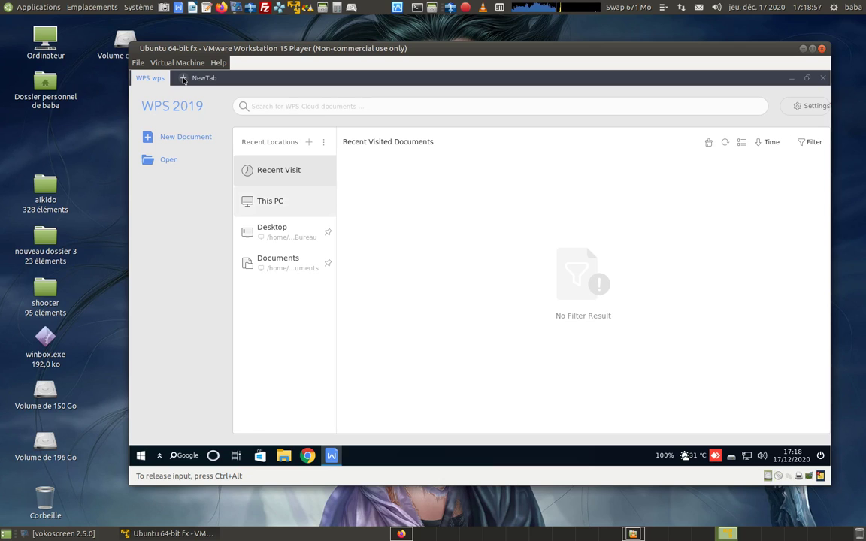
Step: Create a blank Document1 in WPS Writer, then minimize the Writer window
left_click(182, 79)
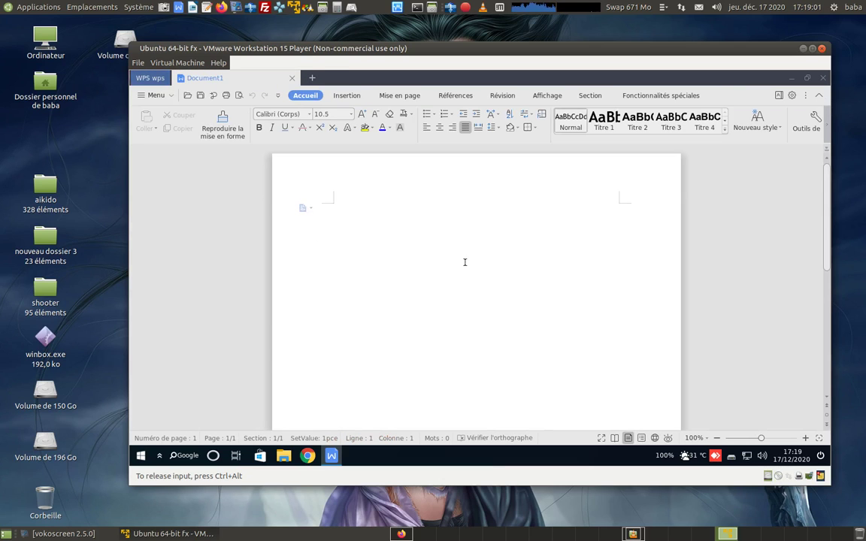
left_click(791, 79)
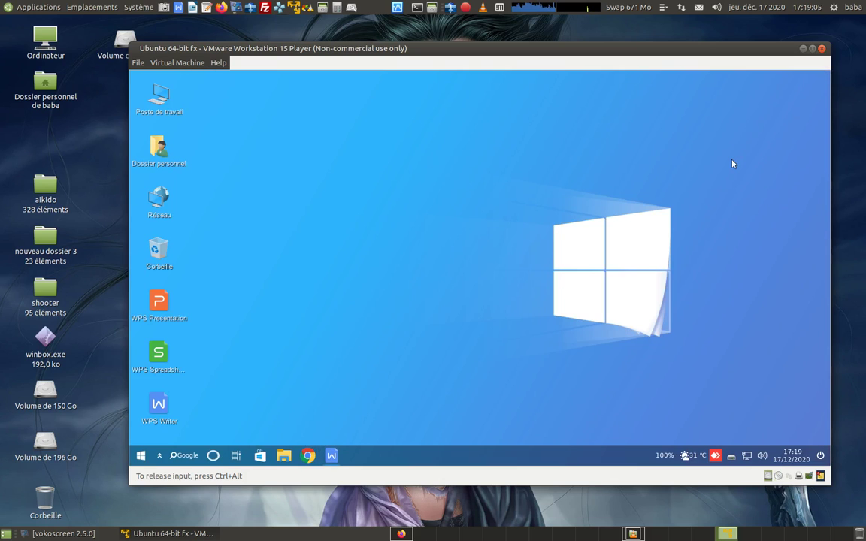
Step: Restore the minimized WPS Writer Document1 from the guest taskbar and close it
mouse_move(332, 455)
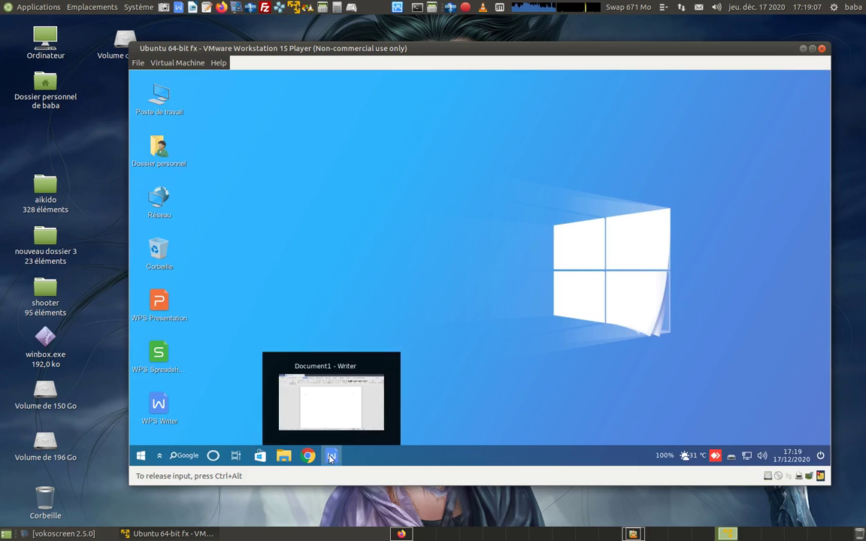
left_click(301, 410)
left_click(380, 366)
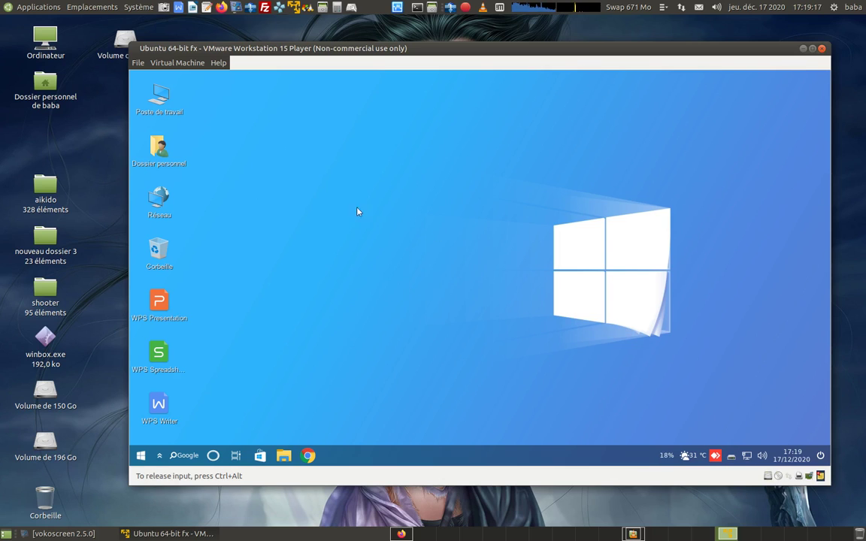
Step: Launch the Firefox web browser from the guest's application launcher
left_click(140, 455)
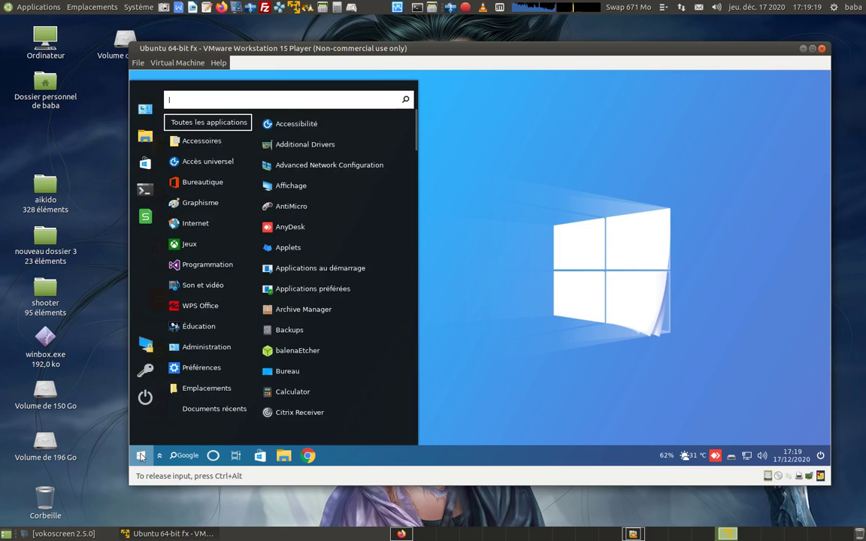
left_click(179, 293)
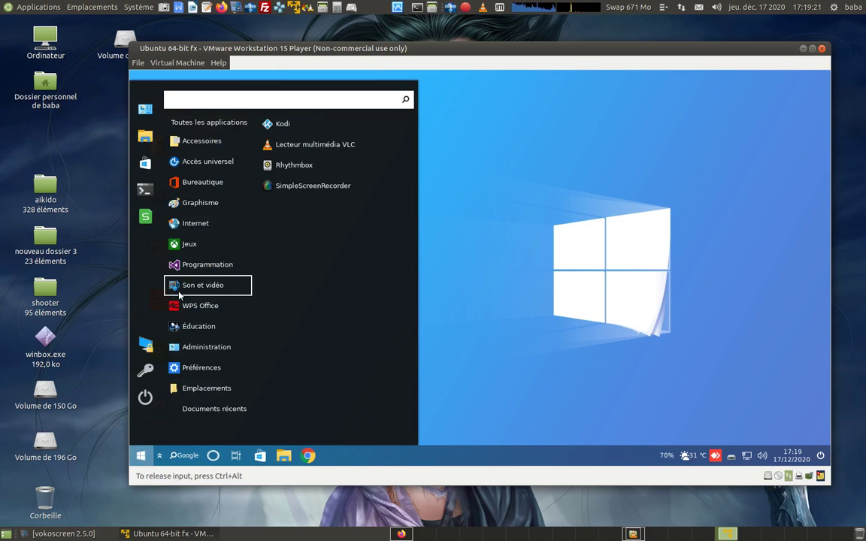
mouse_move(195, 225)
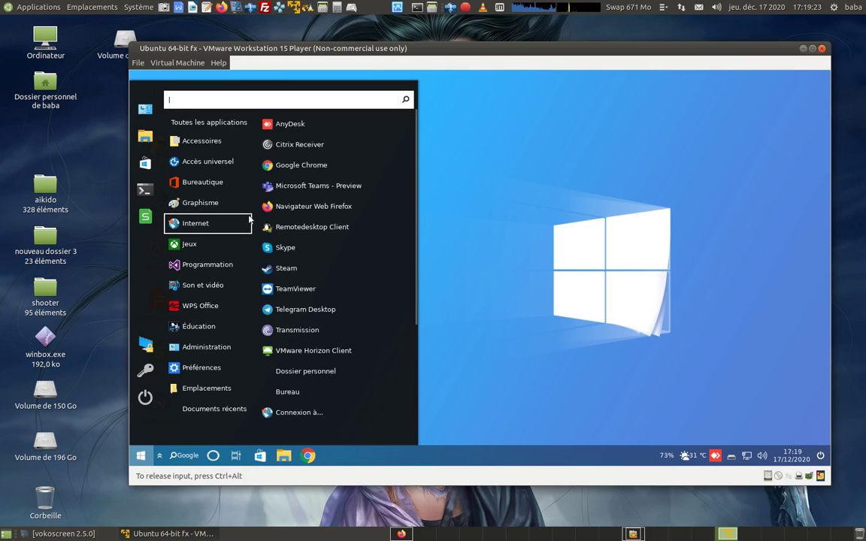
left_click(312, 210)
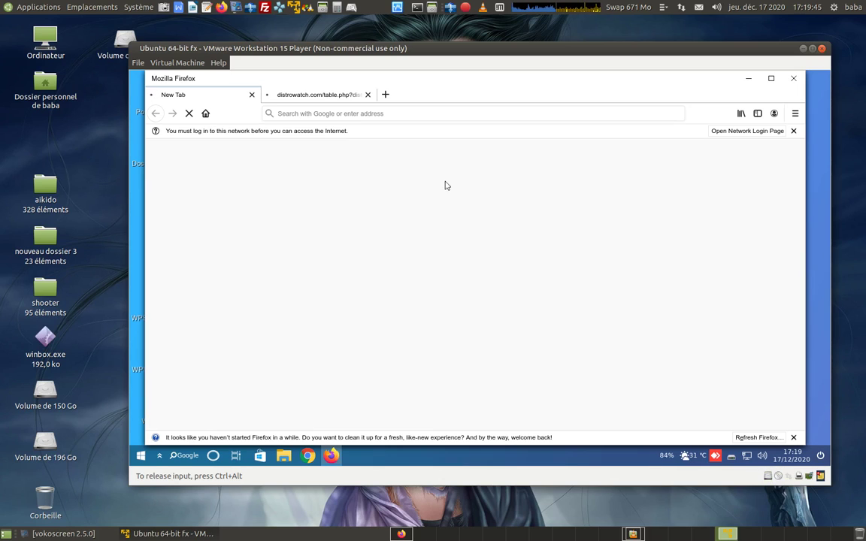
Step: Open a new tab, maximize Firefox, and open the network login page
left_click(387, 97)
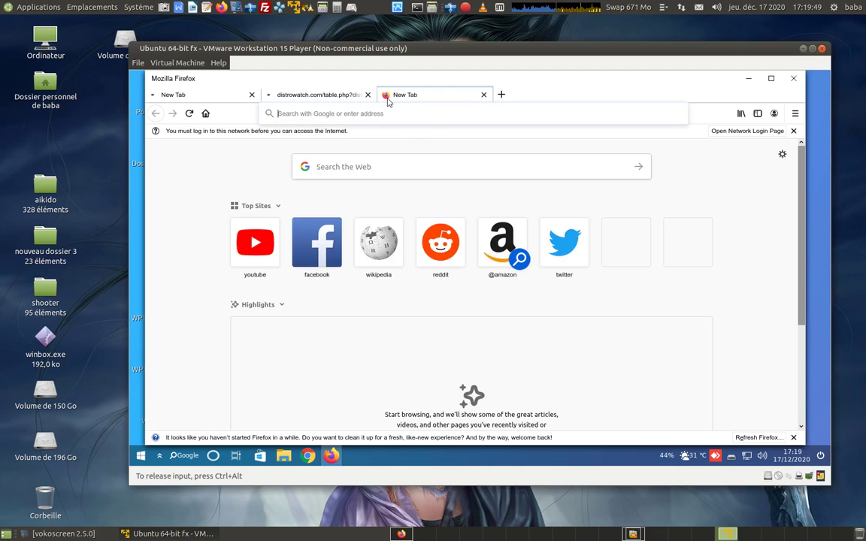
left_click(703, 186)
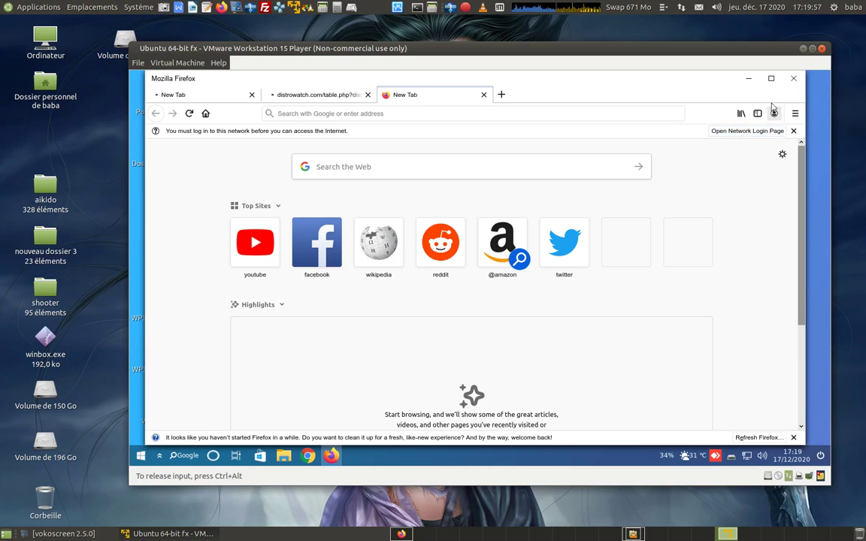
left_click(770, 78)
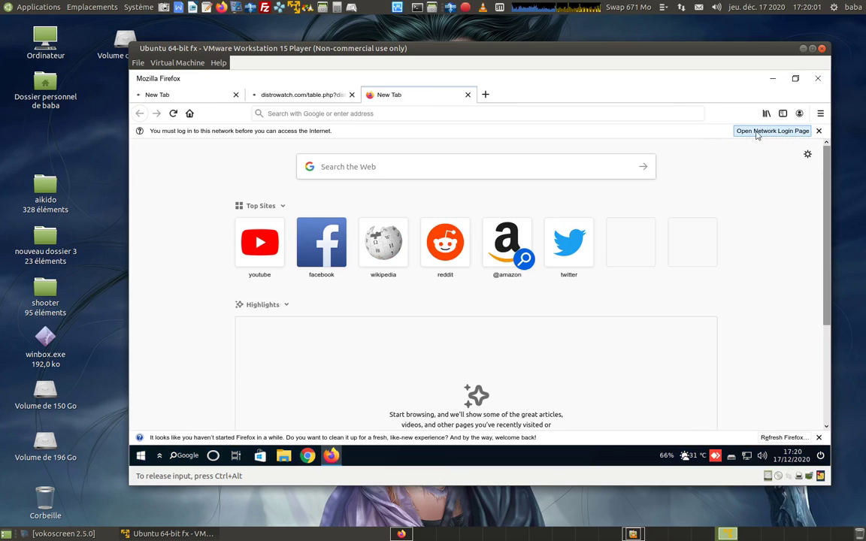
left_click(751, 132)
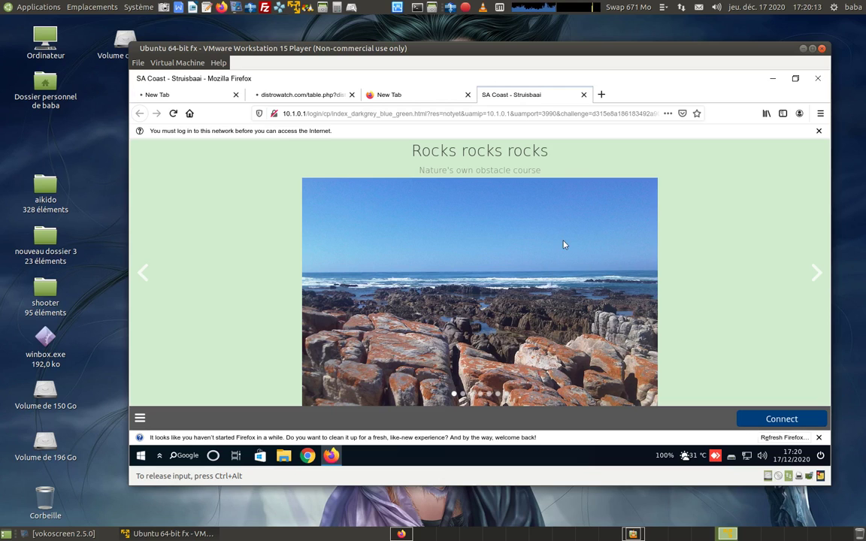
Step: Sign in to the hotspot portal with the account username and password, accepting the terms and conditions
left_click(766, 421)
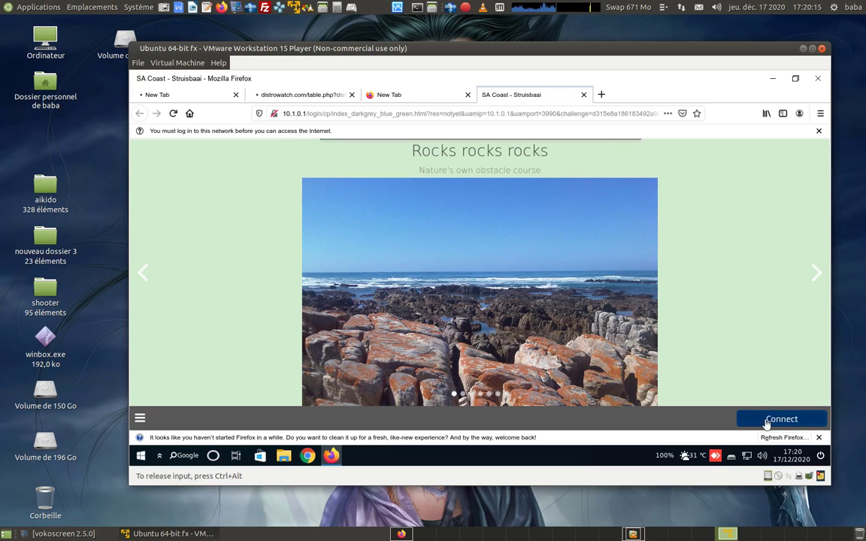
left_click(524, 246)
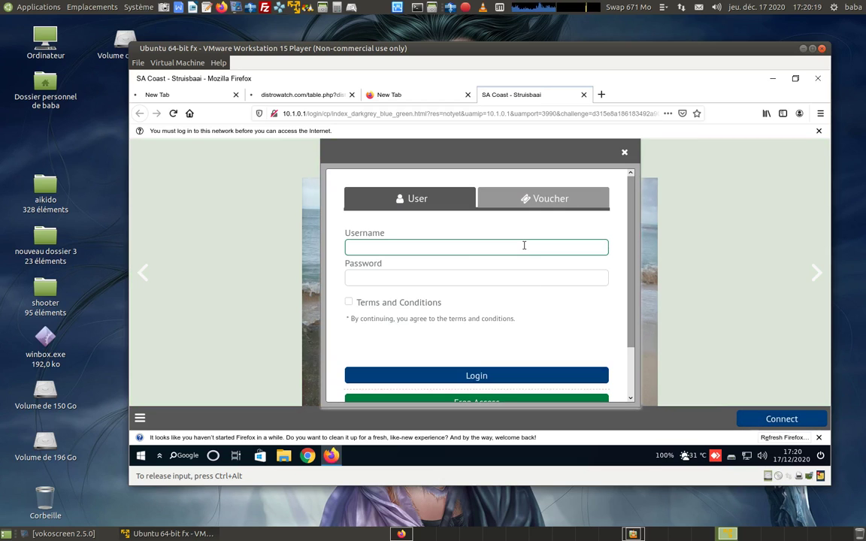
type("bob")
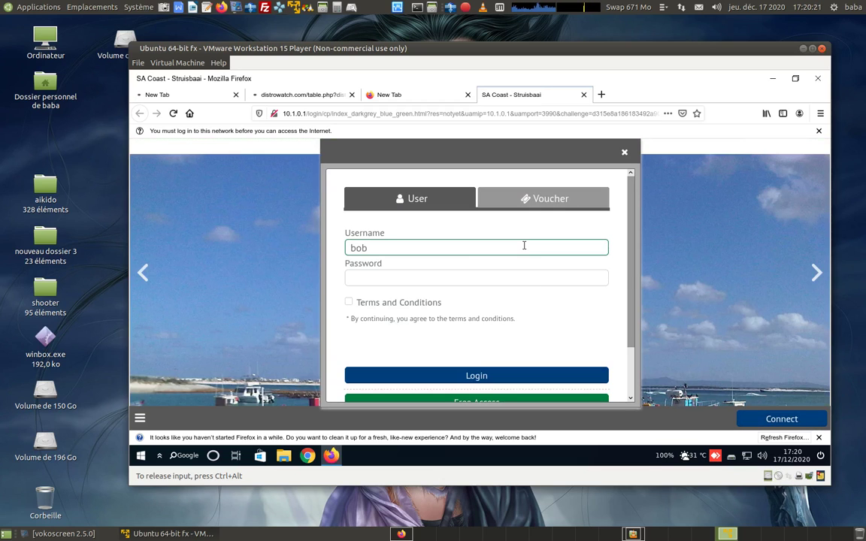
left_click(520, 276)
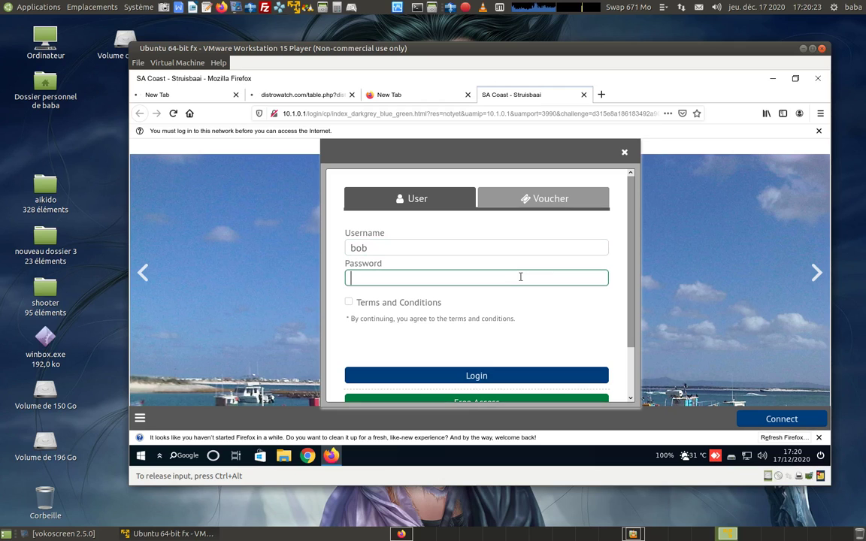
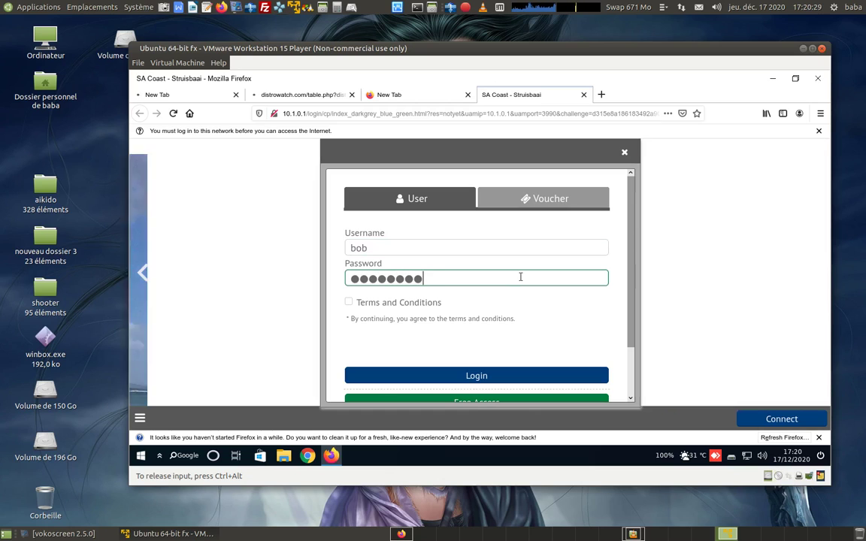
left_click(348, 303)
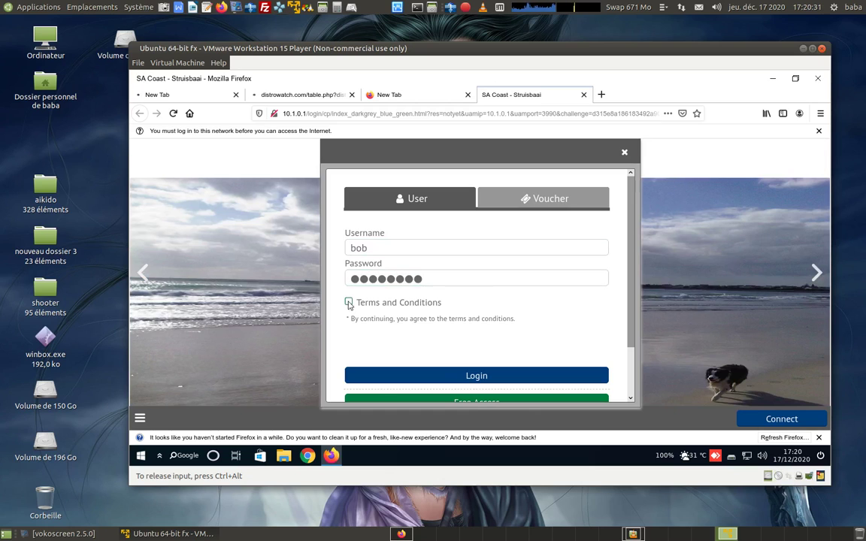
left_click(470, 374)
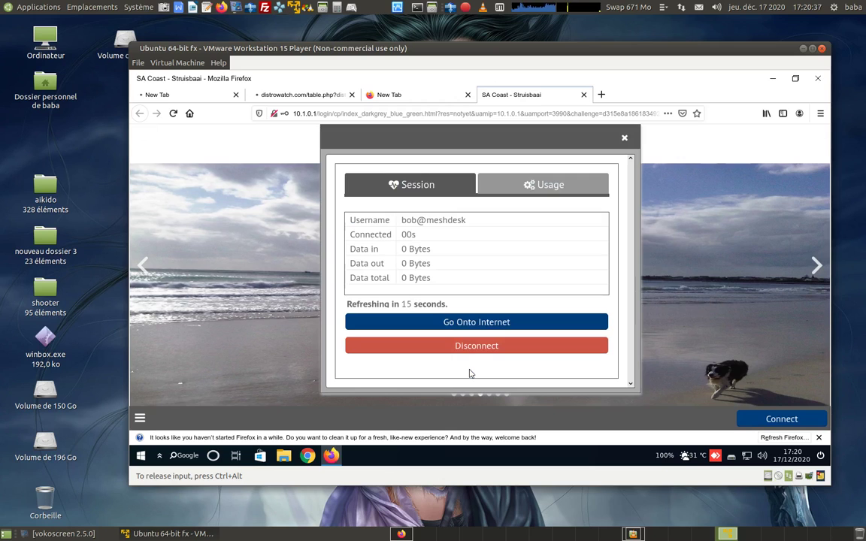
Step: Open youtube.com from Top Sites in a new tab and dismiss the Refresh Firefox notice
left_click(602, 95)
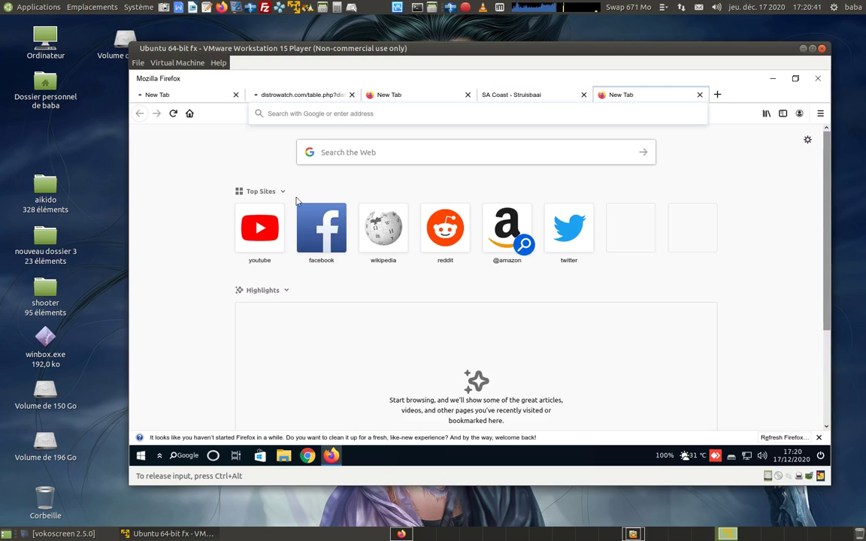
left_click(269, 228)
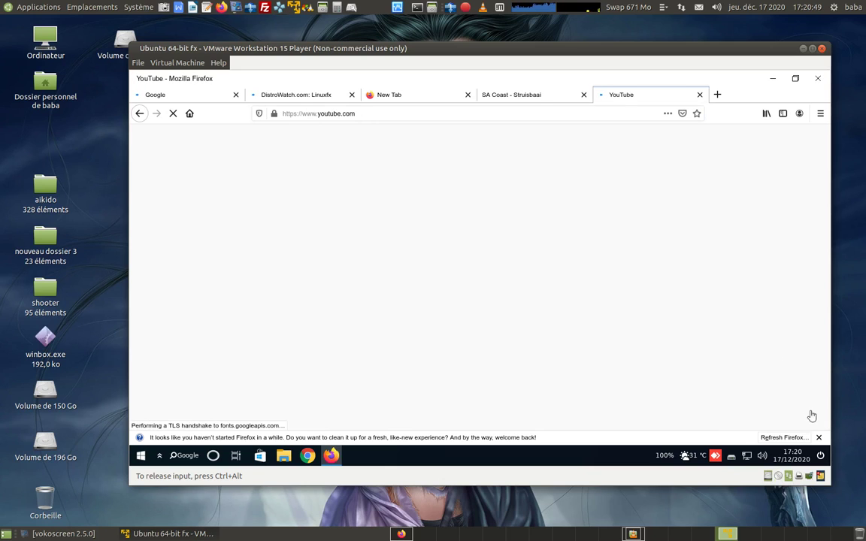
left_click(818, 438)
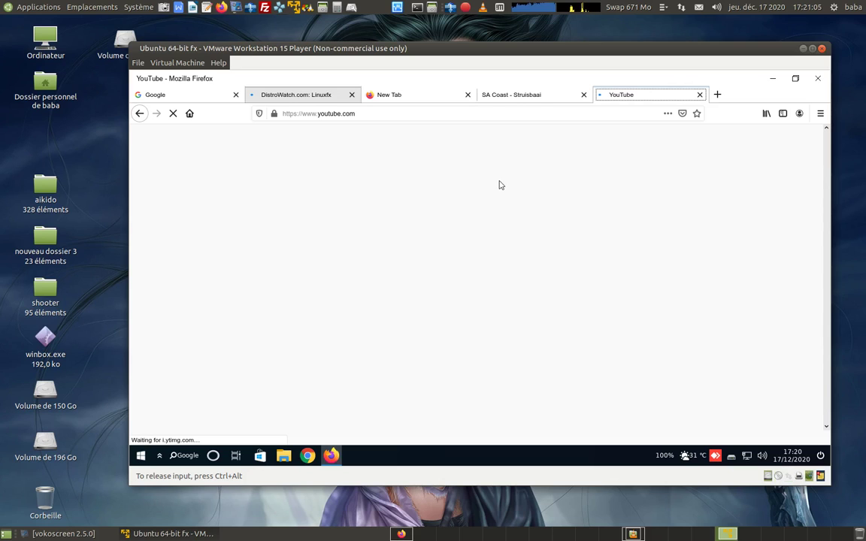
Step: Switch to the DistroWatch Linuxfx tab and release keyboard and mouse from the VM
key("ctrl+2")
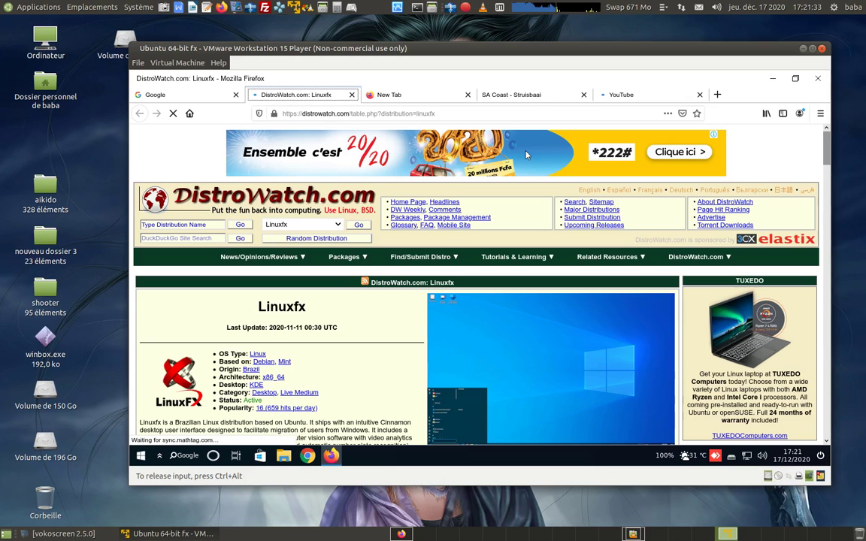
key("ctrl+alt")
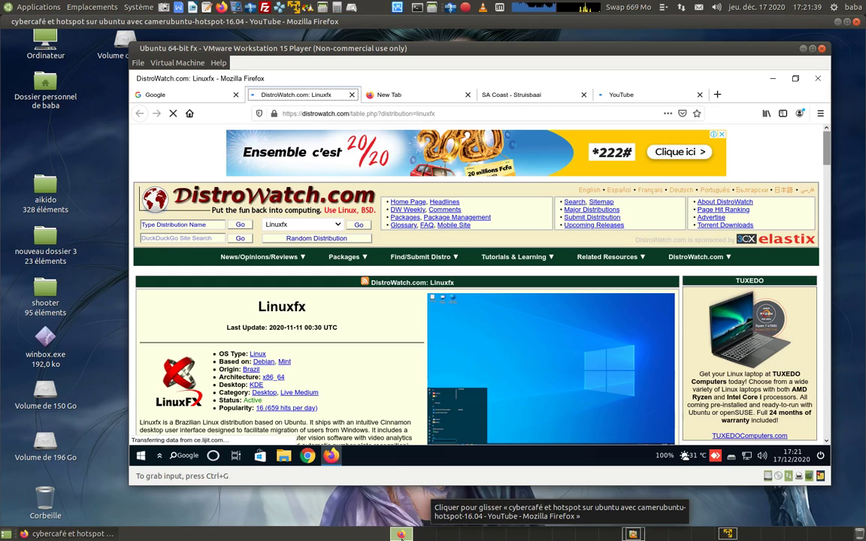
Step: Bring the host's camerubuntu-hotspot YouTube window forward and open the vokoscreen recorder menu
left_click(400, 535)
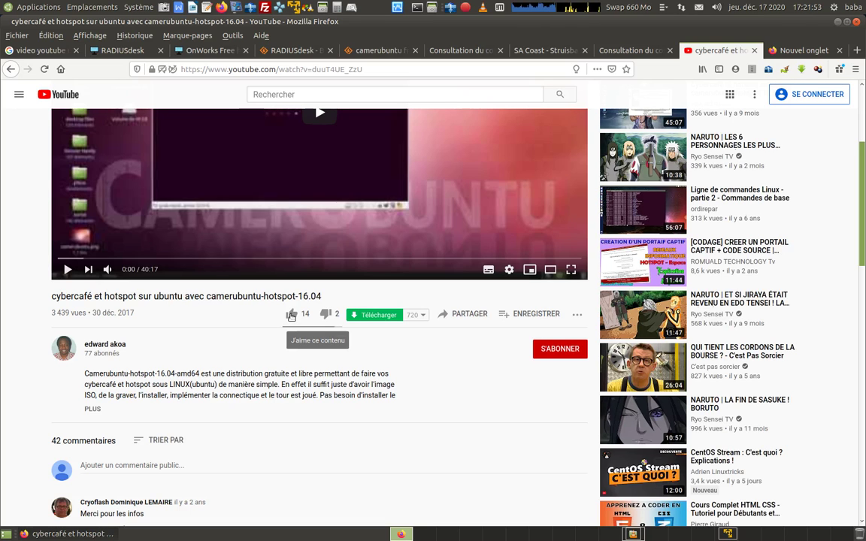
left_click(465, 6)
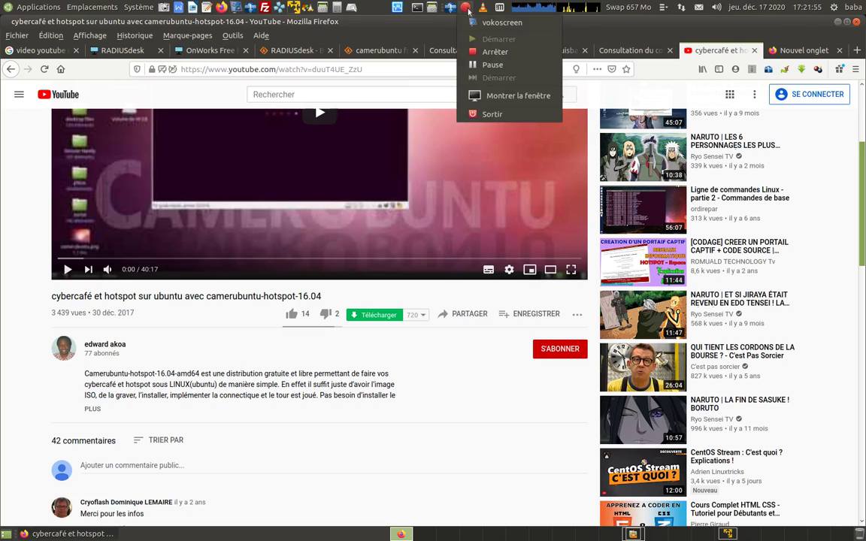